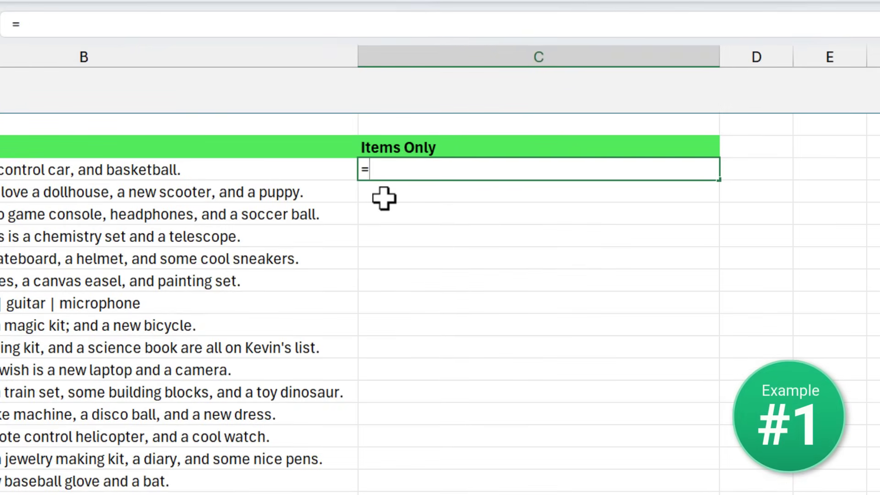
Enter a COPILOT formula in C4 that extracts only the wishlist items from B4 as a comma-separated list.
type("cop")
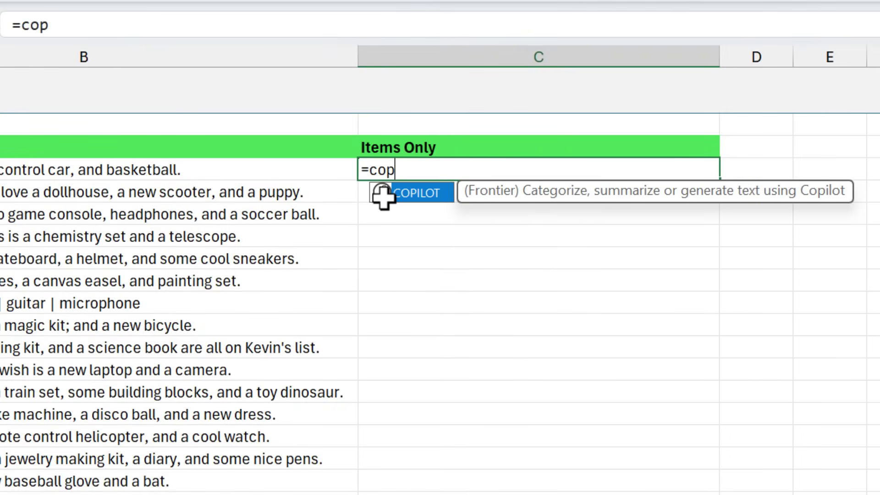
double_click(383, 196)
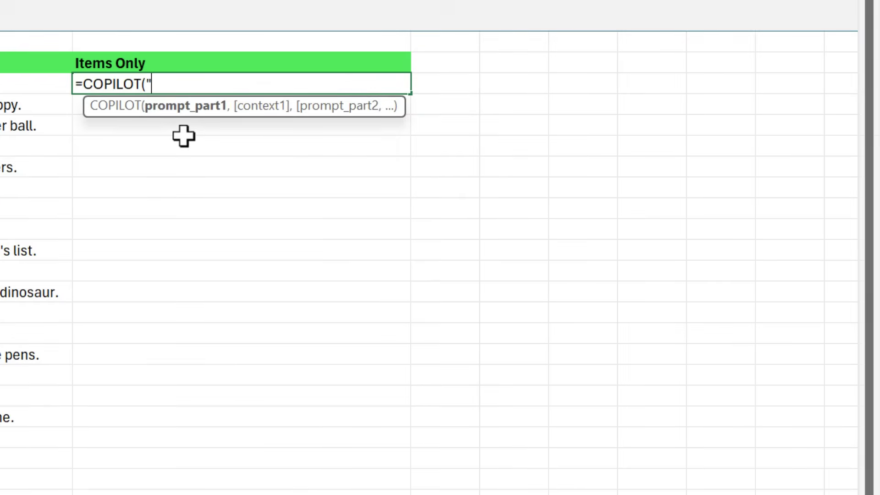
type("Please extract only the items from the following data and create a comma-separated list for each row.")
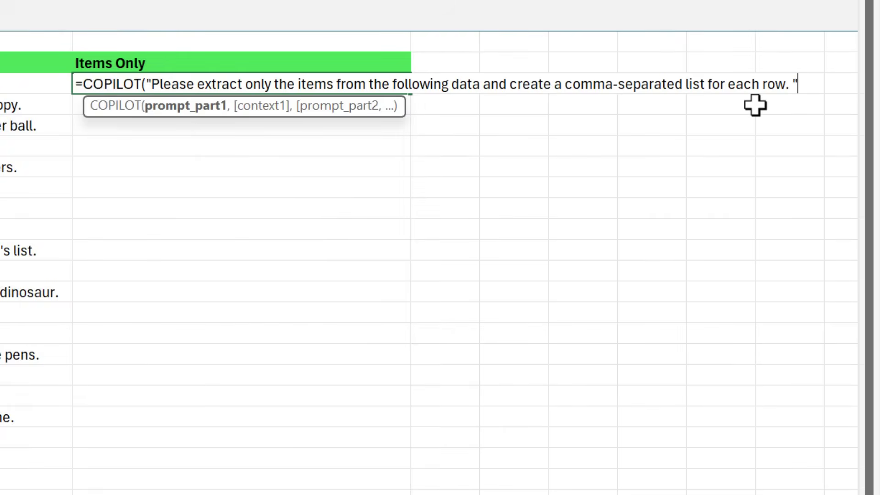
type(",")
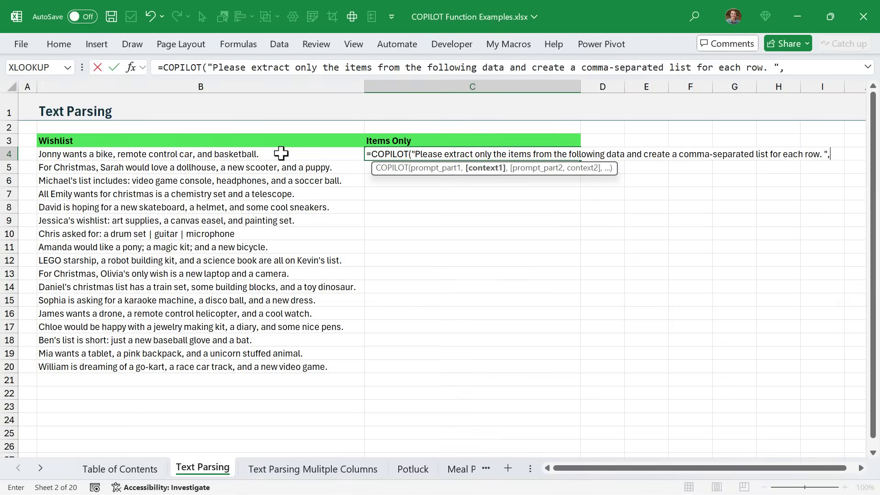
left_click(281, 153)
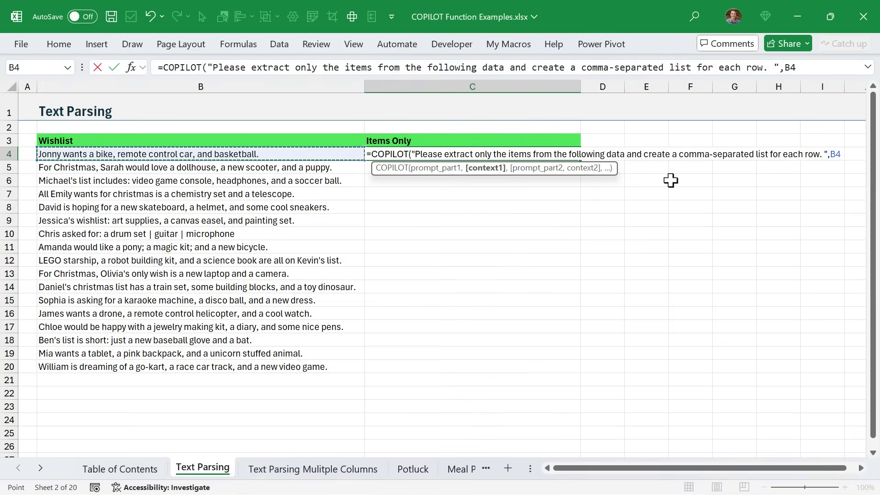
key("Return")
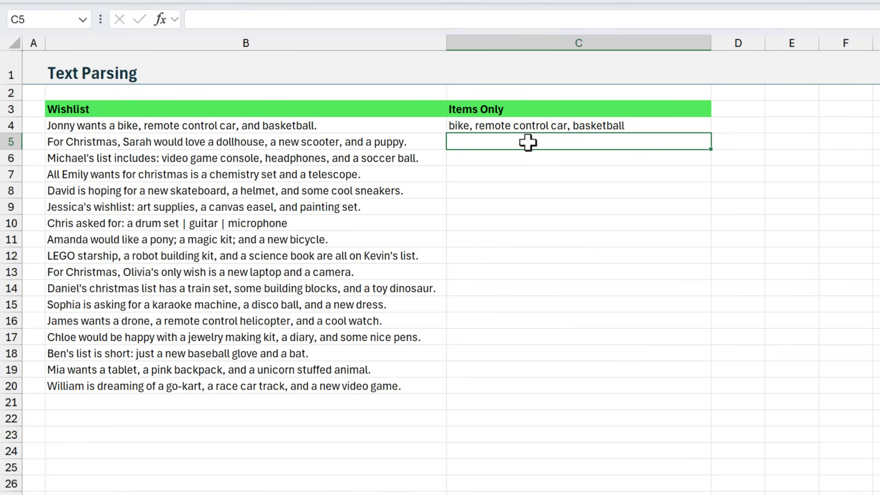
Change the C4 formula's context from B4 to B4:B20 so item lists spill down to C20.
left_click(503, 127)
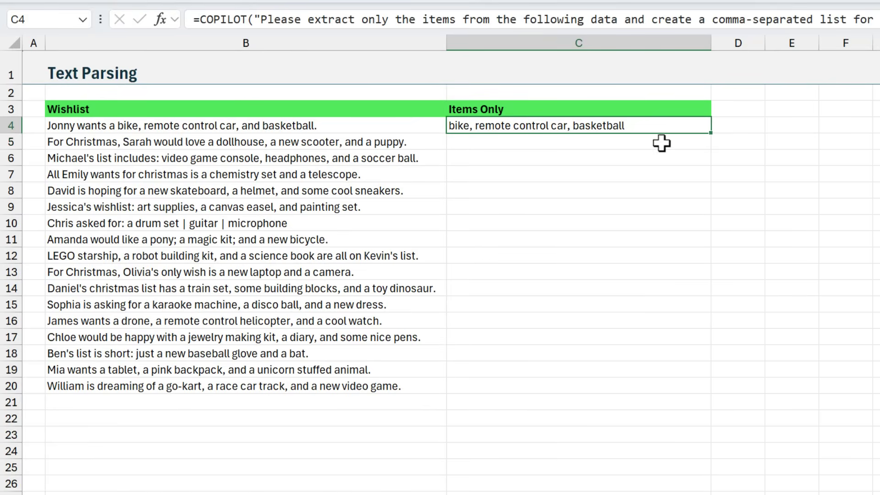
left_click_drag(710, 133, 697, 207)
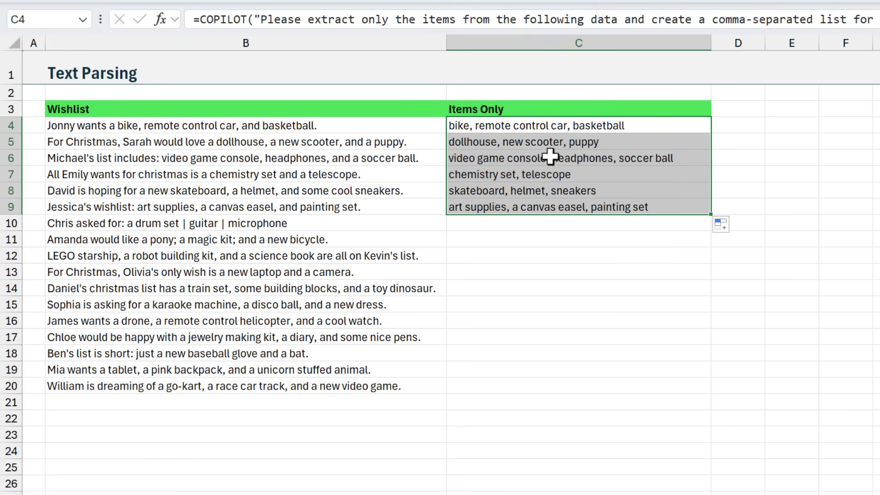
key("ctrl+z")
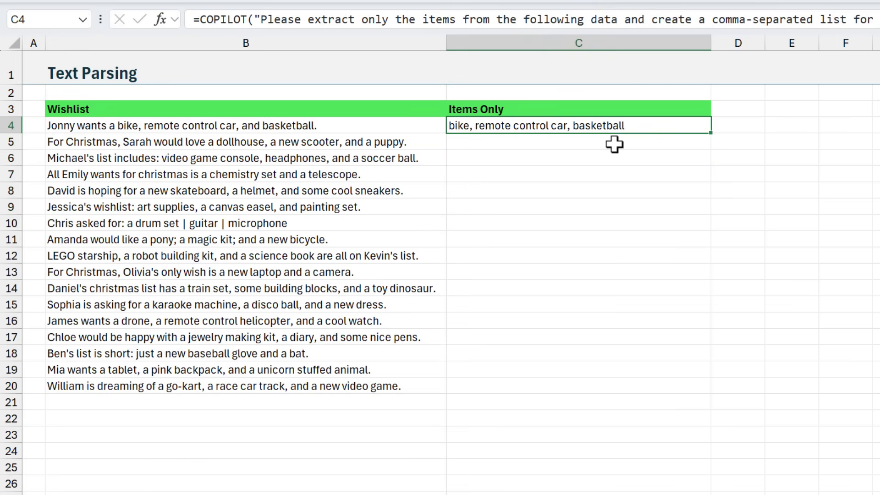
double_click(639, 130)
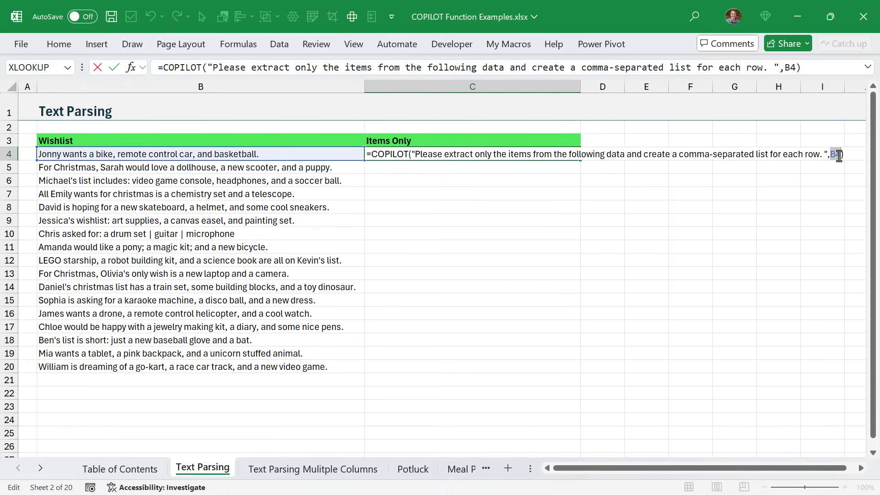
left_click_drag(334, 154, 318, 366)
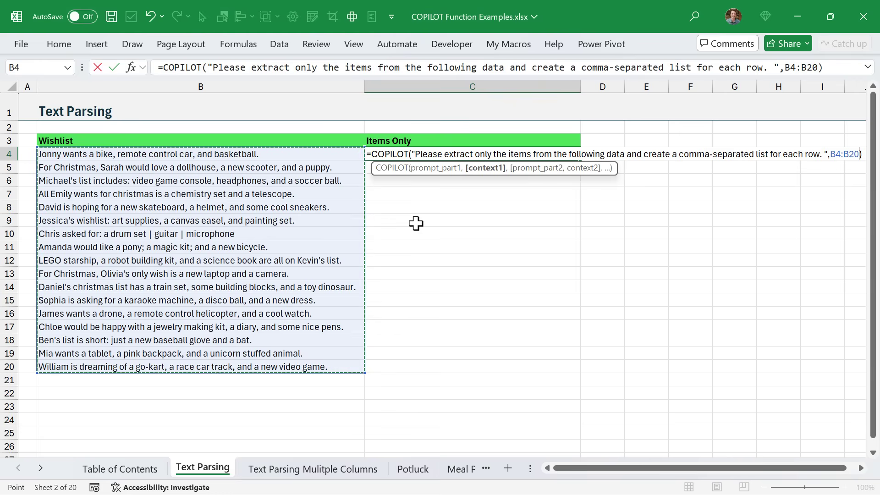
key("Return")
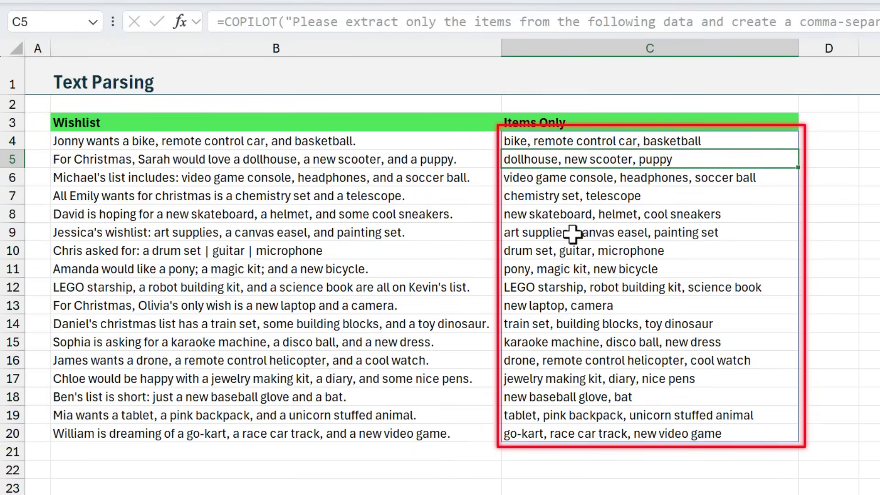
left_click(726, 141)
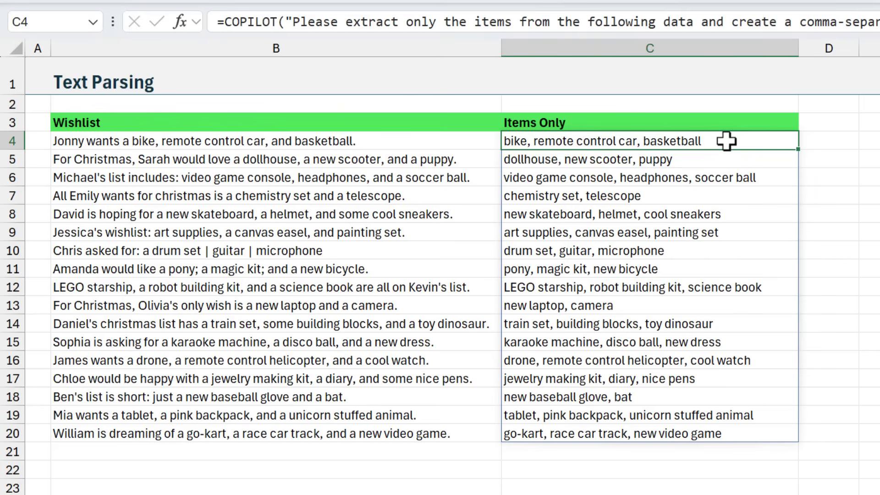
left_click_drag(460, 145, 476, 433)
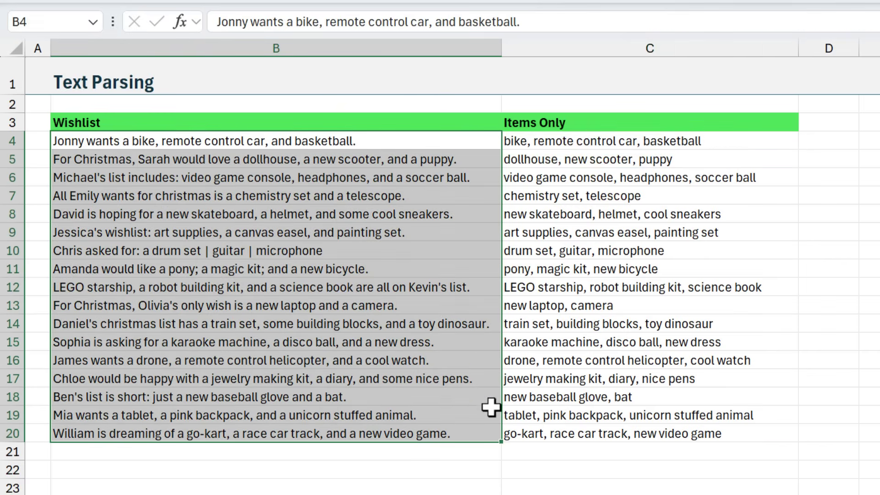
left_click(746, 141)
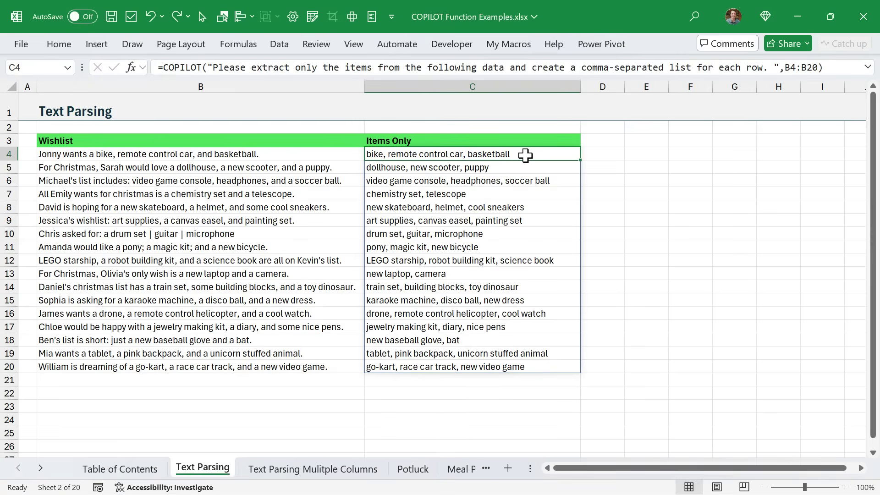
Replace the comma-separated wording in C4's prompt with 'And put each item in a separate column for each row.'.
key("F2")
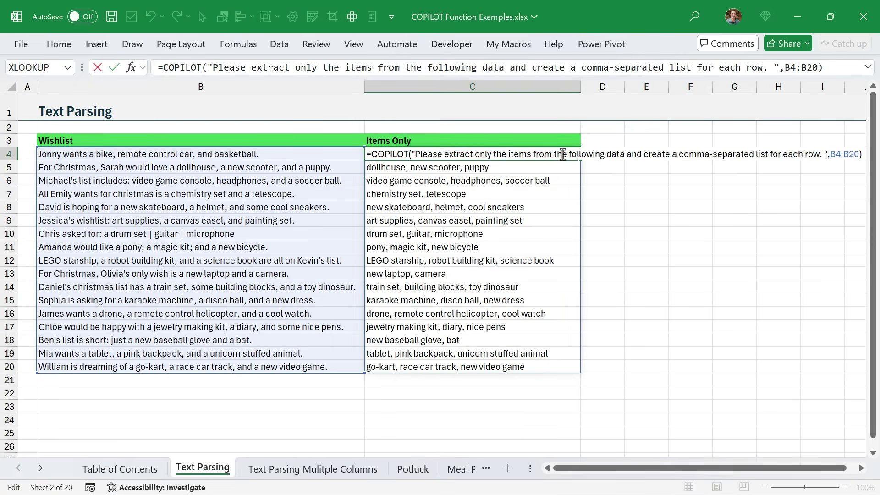
left_click_drag(624, 154, 813, 158)
key("Delete")
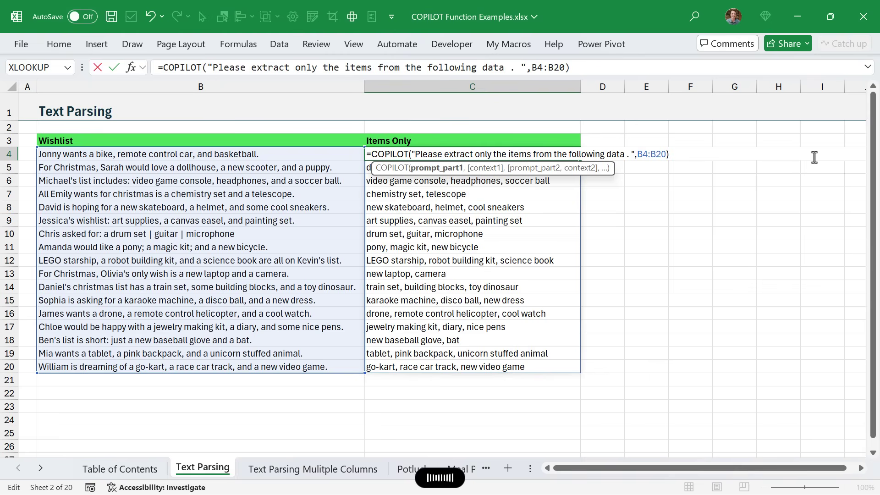
type("And put each item in a separate column for each row.")
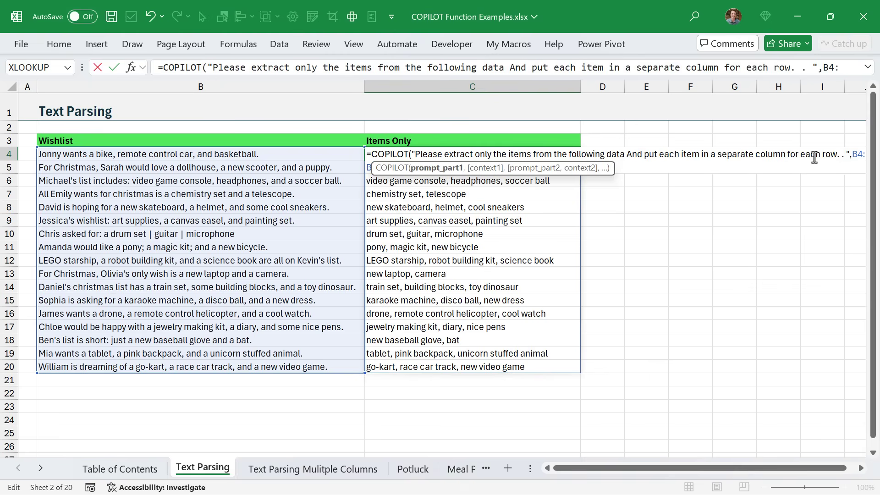
key("Return")
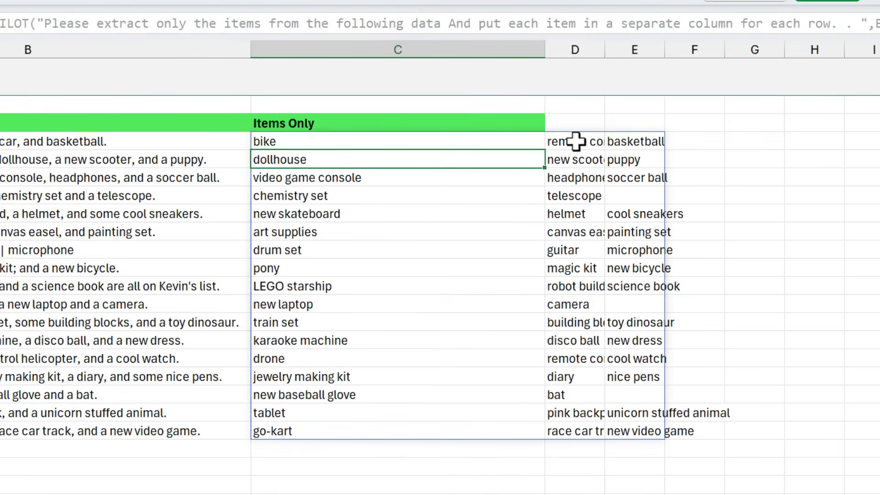
left_click(576, 142)
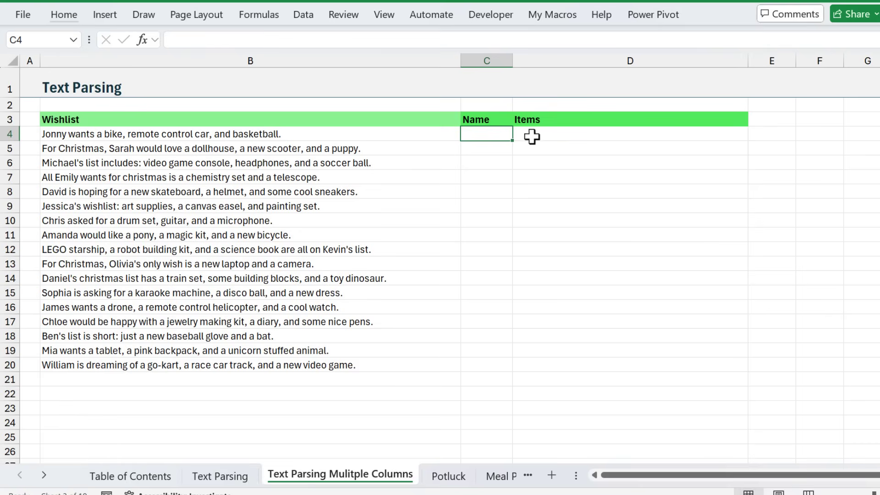
In C4 enter =COPILOT("Please parse the following data ",B4:B20,"Into the following columns. ",C3:D3).
type("=cop")
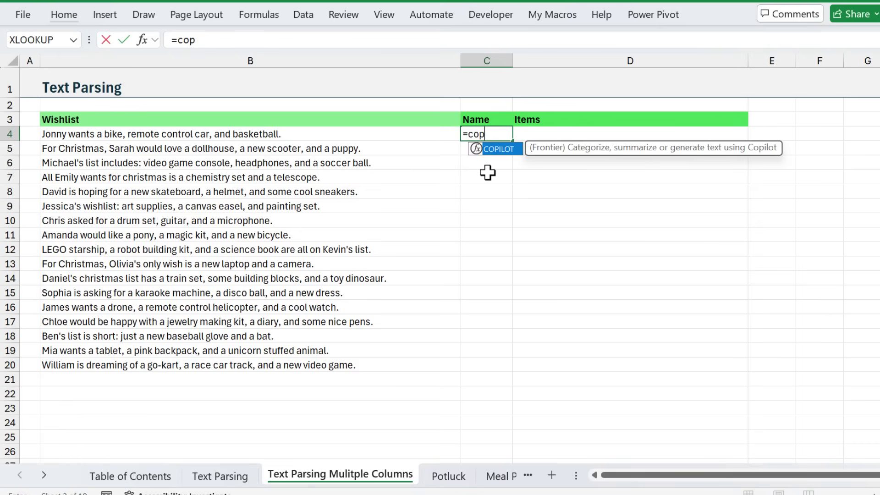
key("Tab")
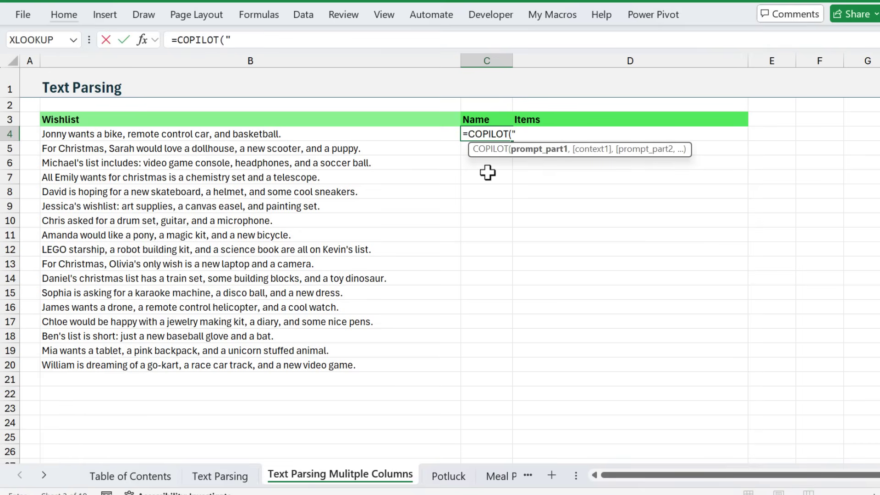
type("\"Please parse the following data \",")
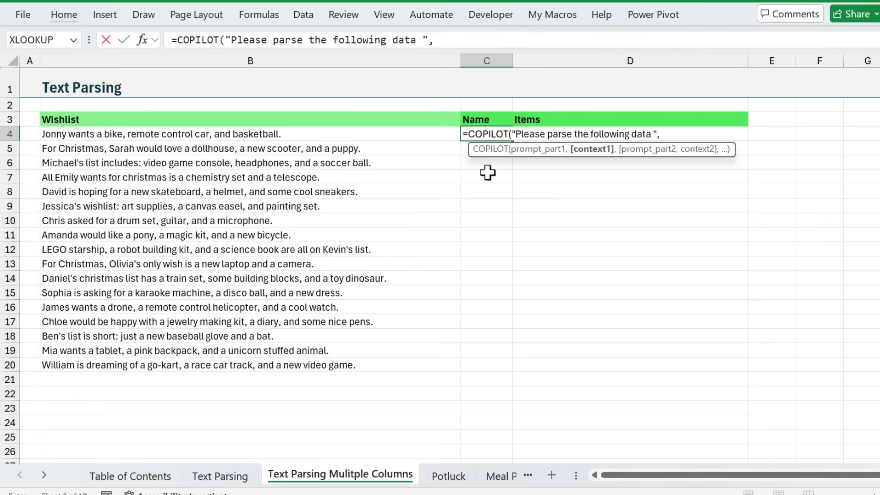
left_click_drag(428, 137, 420, 364)
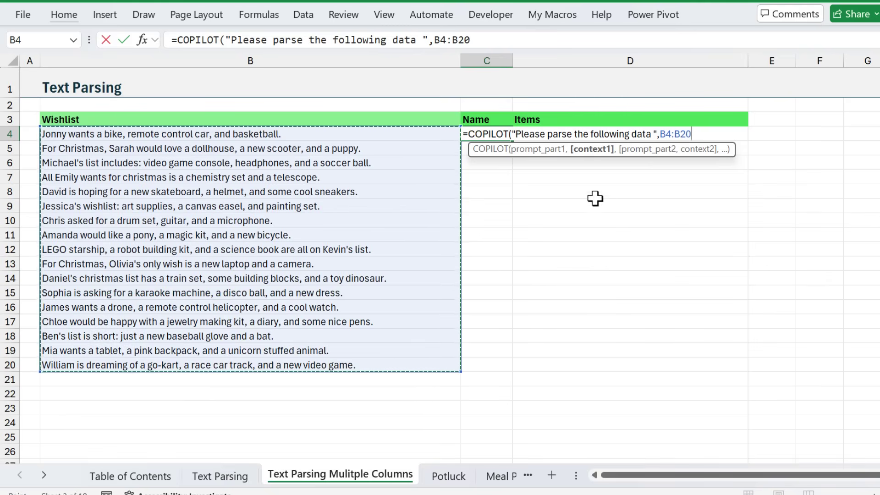
type(",")
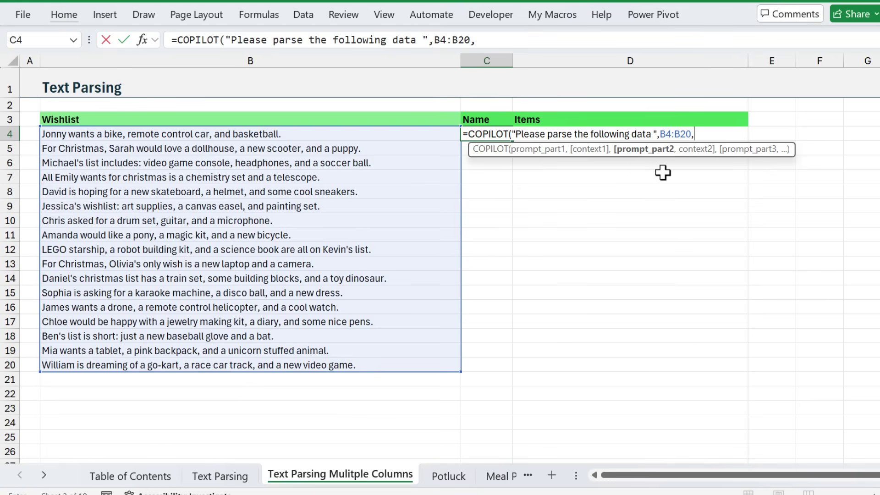
type("\"")
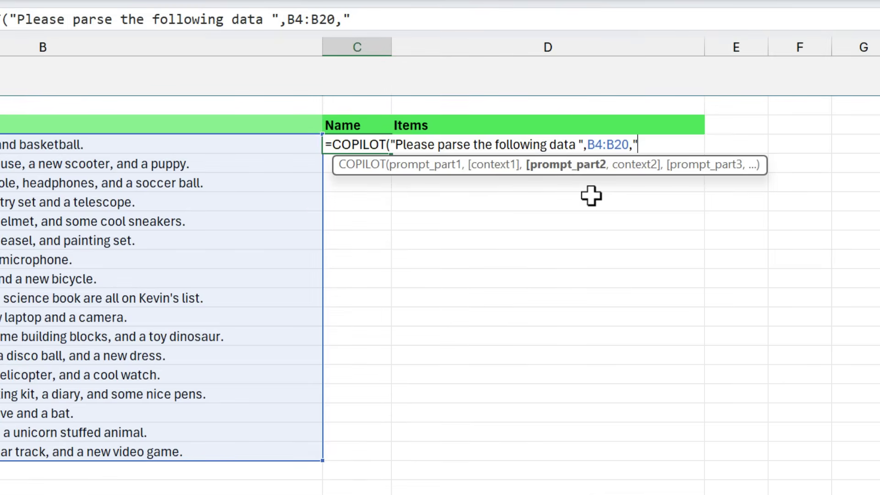
type("Into the following columns.")
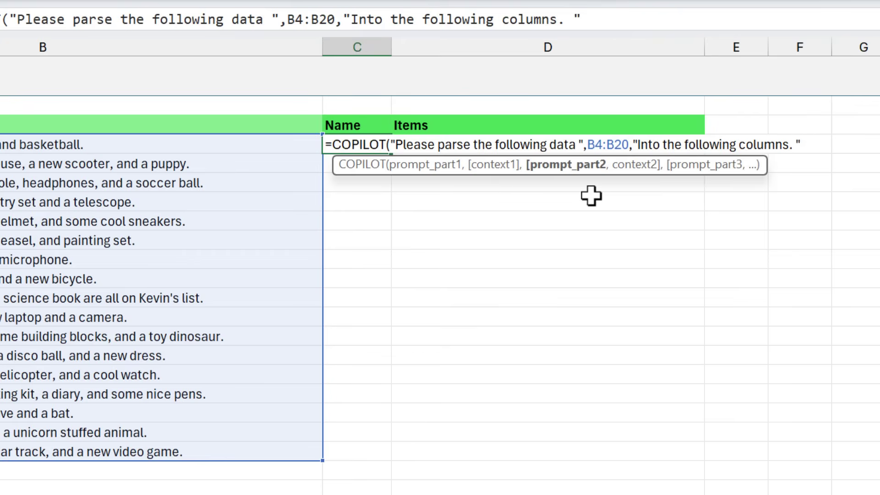
type(" \",")
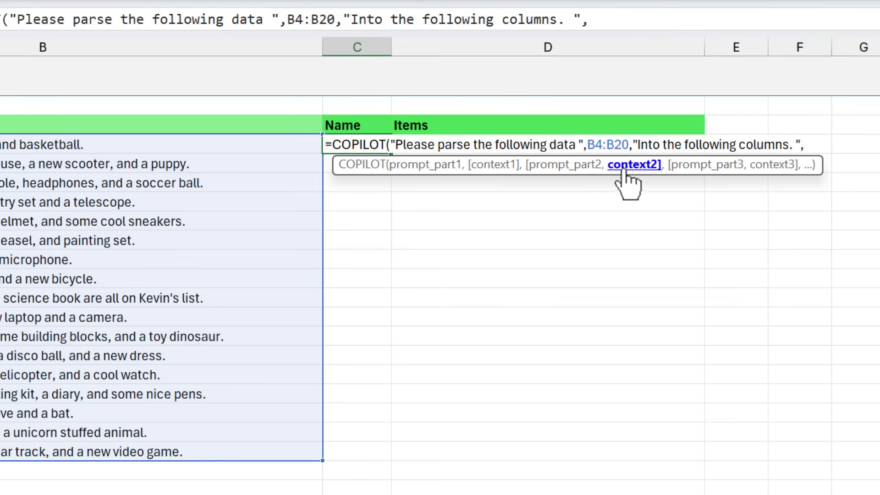
left_click_drag(340, 121, 458, 126)
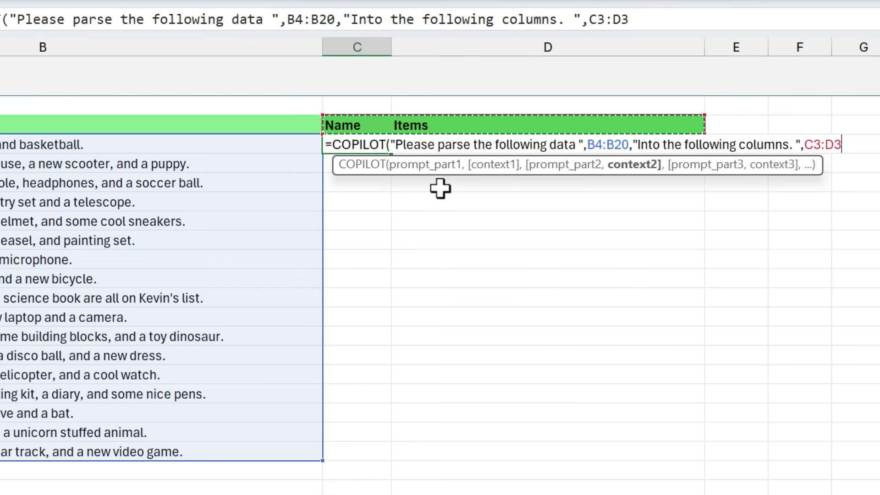
key("Return")
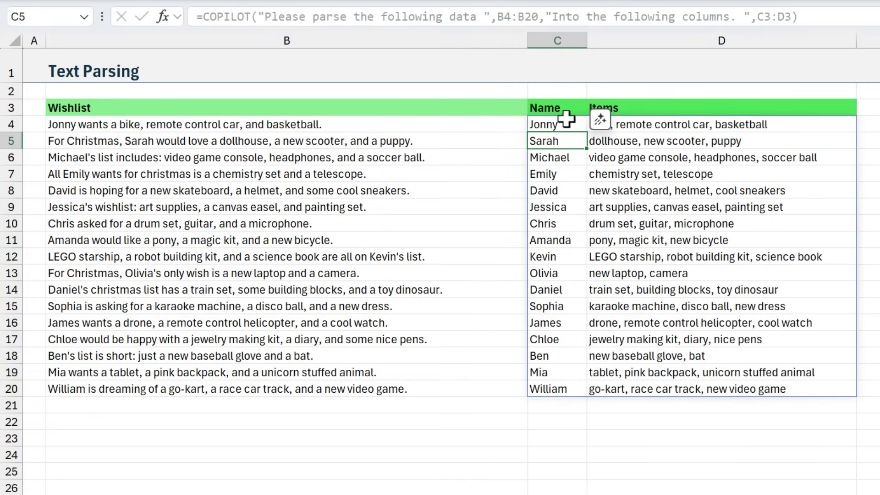
Select the parsed names in C4:C20 and the item lists in D4:D20 to review them.
left_click_drag(567, 122, 566, 395)
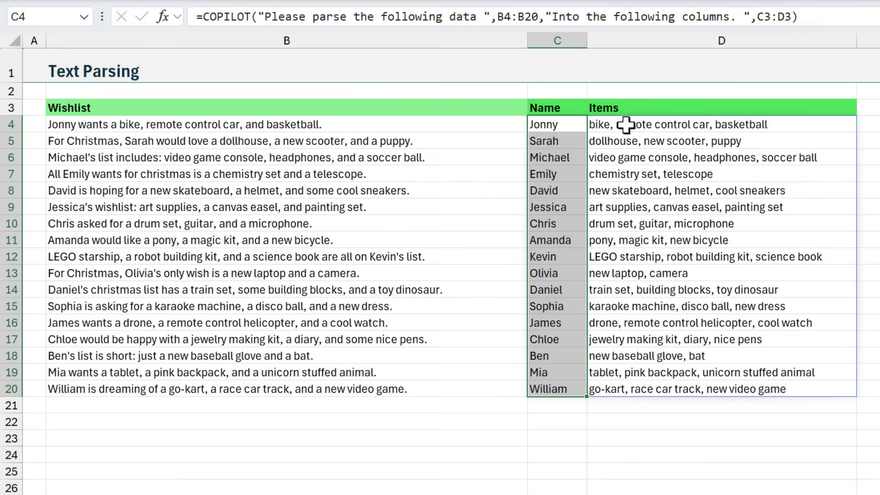
left_click_drag(625, 125, 623, 387)
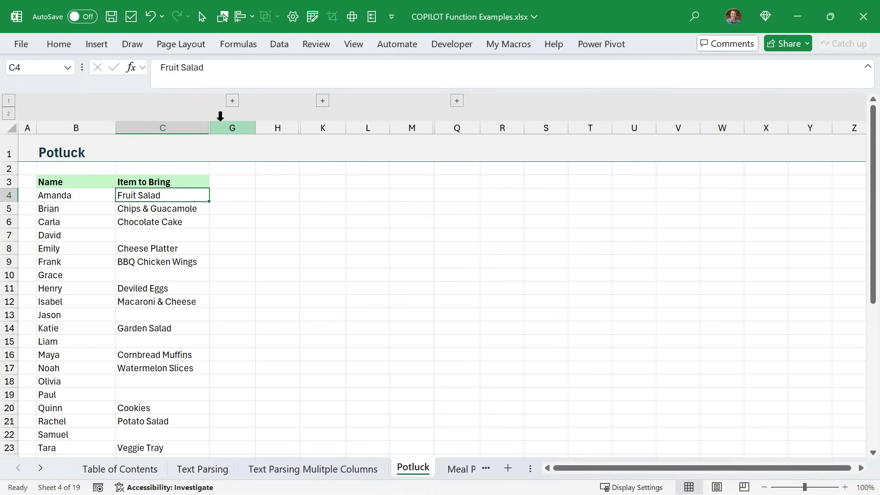
Expand the grouped Category and suggestion columns and inspect the category COPILOT formula in D4.
left_click(232, 100)
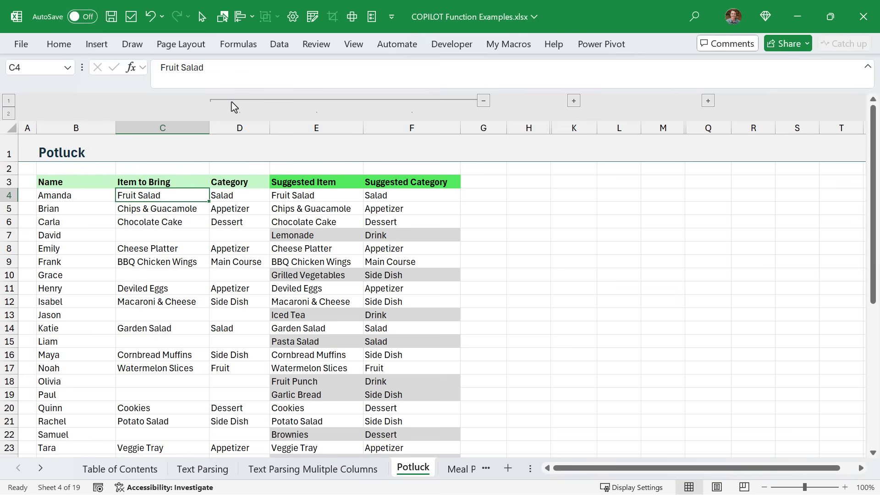
left_click(234, 195)
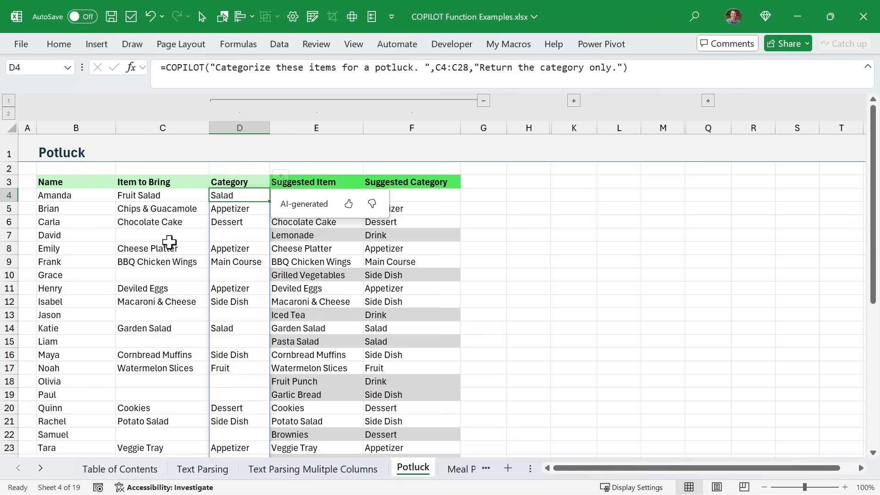
scroll(169, 262, "down", 2)
scroll(170, 261, "up", 2)
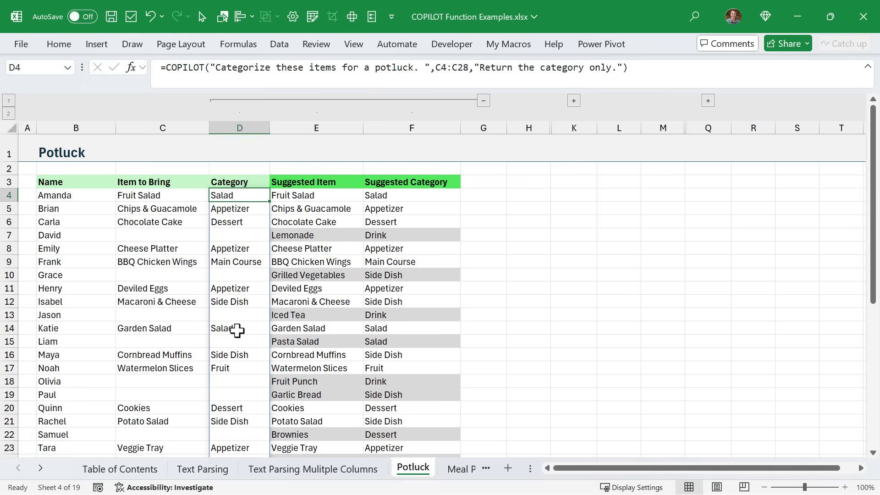
Inspect the Suggested Item COPILOT formula in E4 alongside an empty item cell in row 7.
left_click(291, 194)
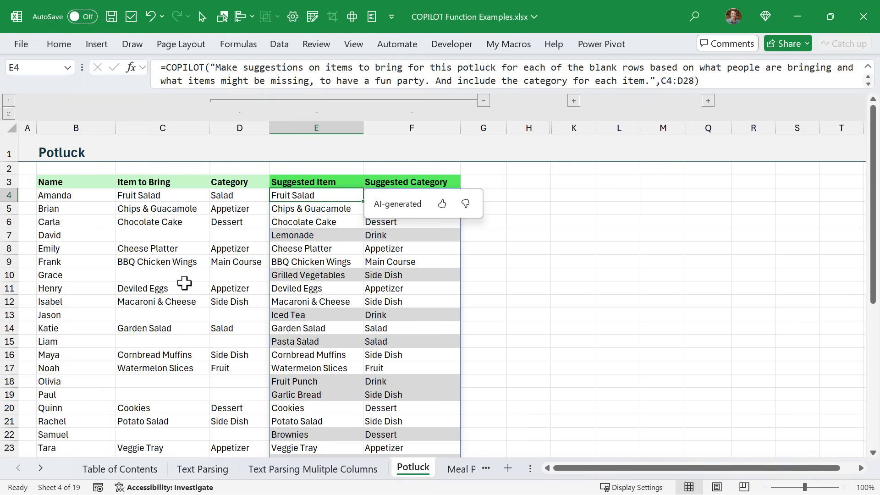
left_click(155, 235)
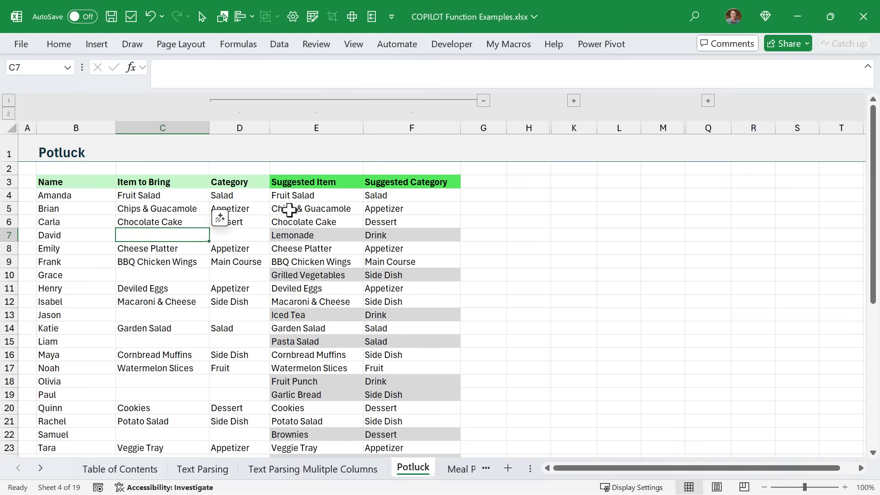
left_click(323, 193)
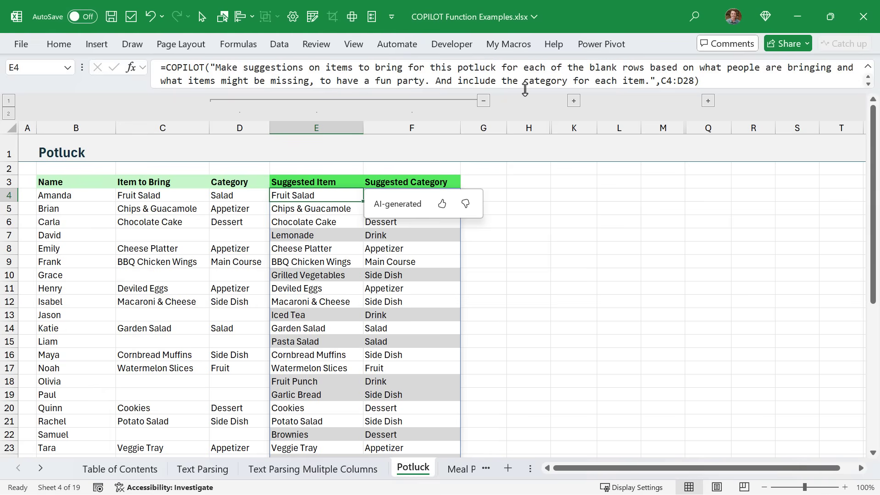
left_click(682, 81)
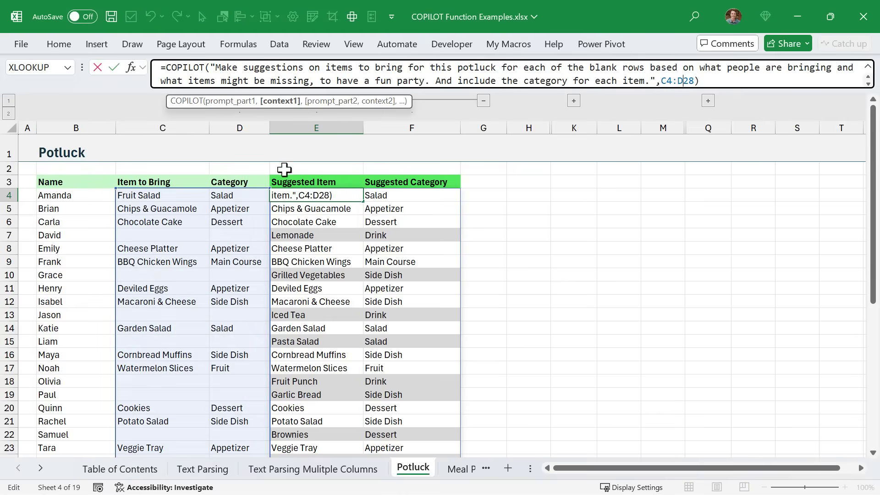
left_click(282, 193)
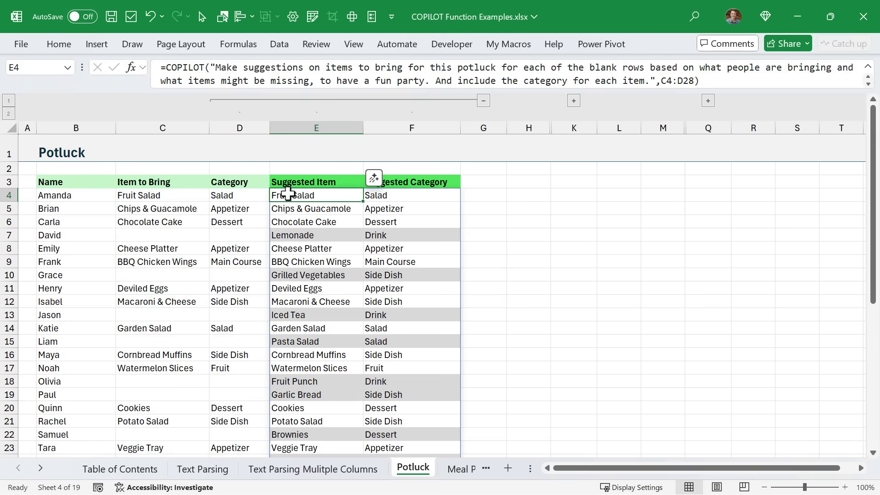
Check the suggestions Lemonade, Iced Tea and Pasta Salad, the F4 category formula, and the Count by Category table.
left_click(323, 236)
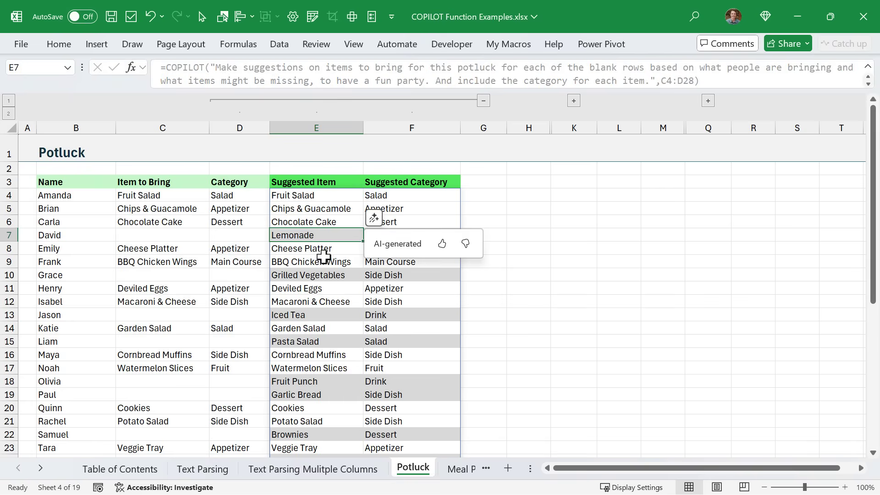
left_click(319, 315)
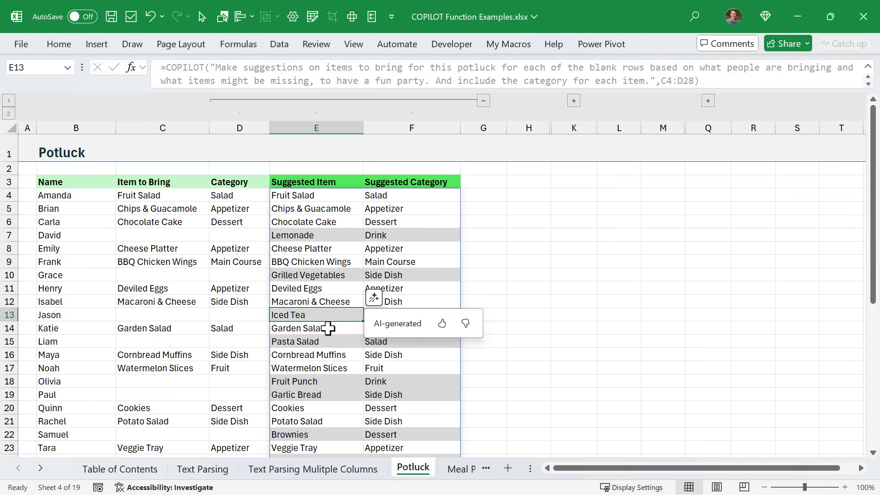
left_click(328, 343)
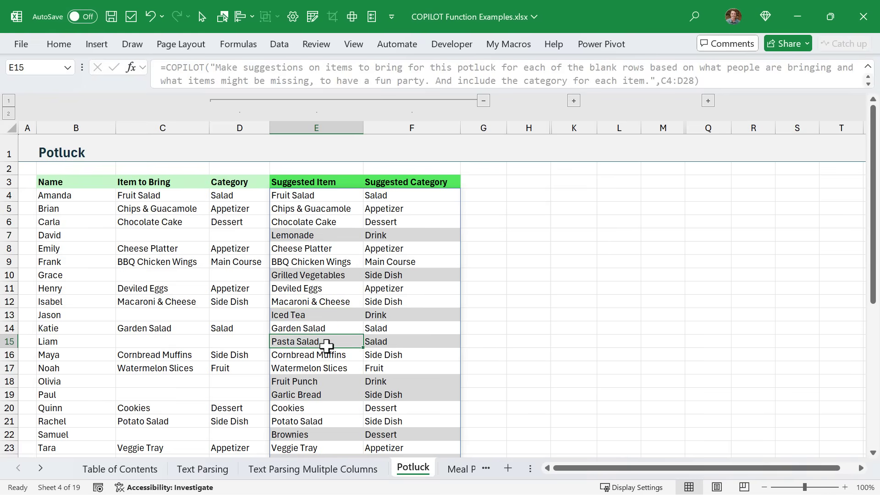
scroll(333, 384, "down", 1)
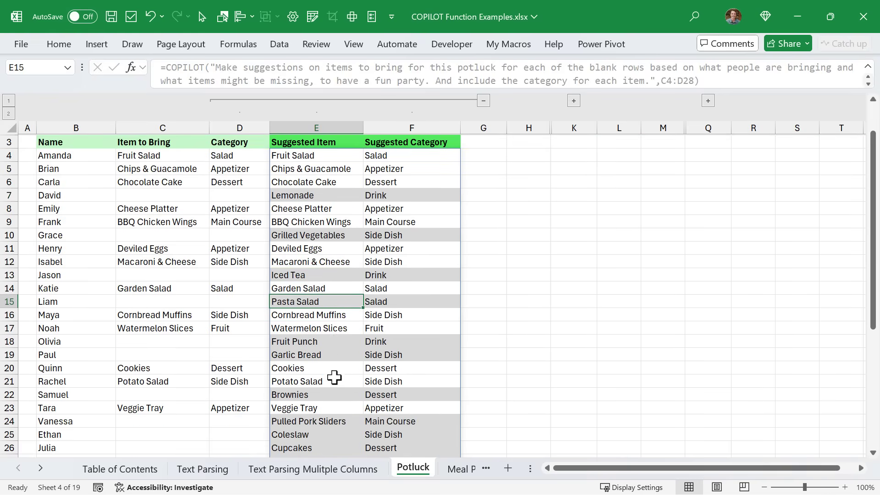
scroll(402, 265, "up", 1)
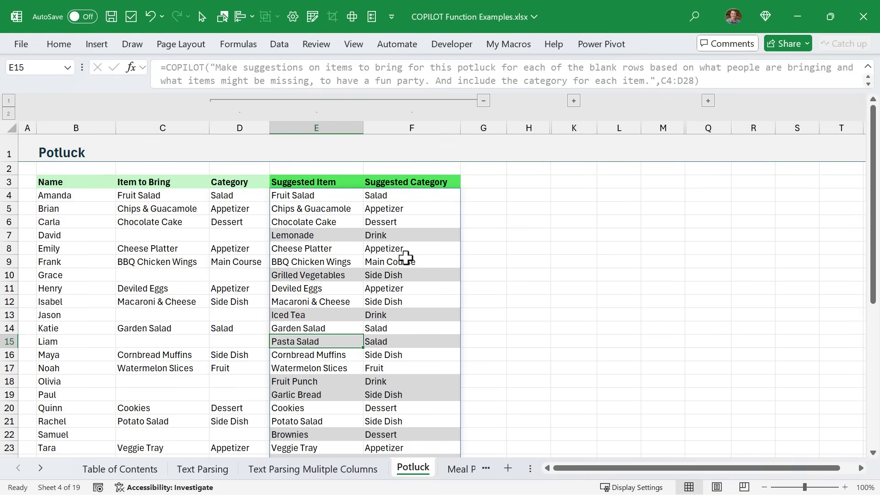
left_click(418, 196)
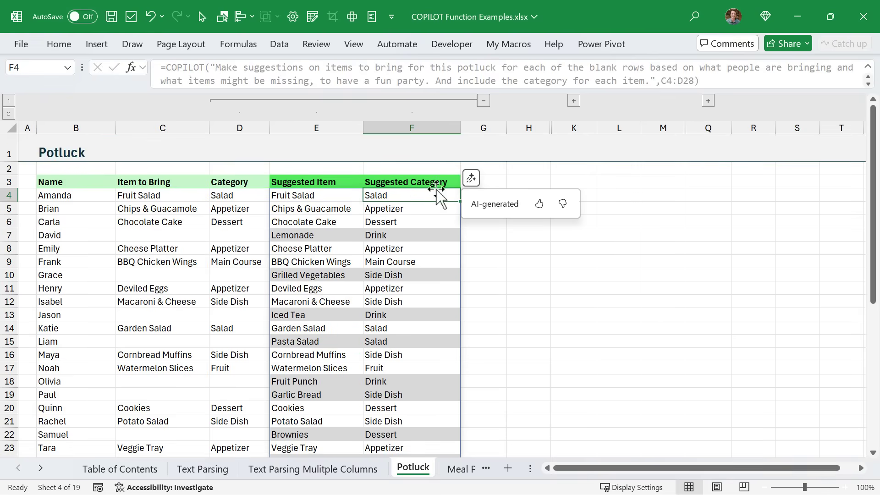
left_click(574, 101)
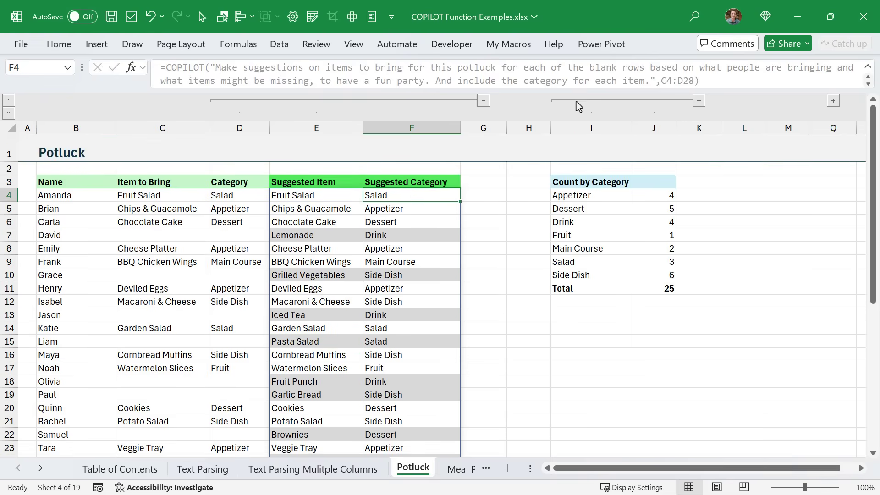
Inspect the GROUPBY formula in I4, then undo to regenerate COPILOT suggestions and category counts.
left_click(581, 195)
key("F2")
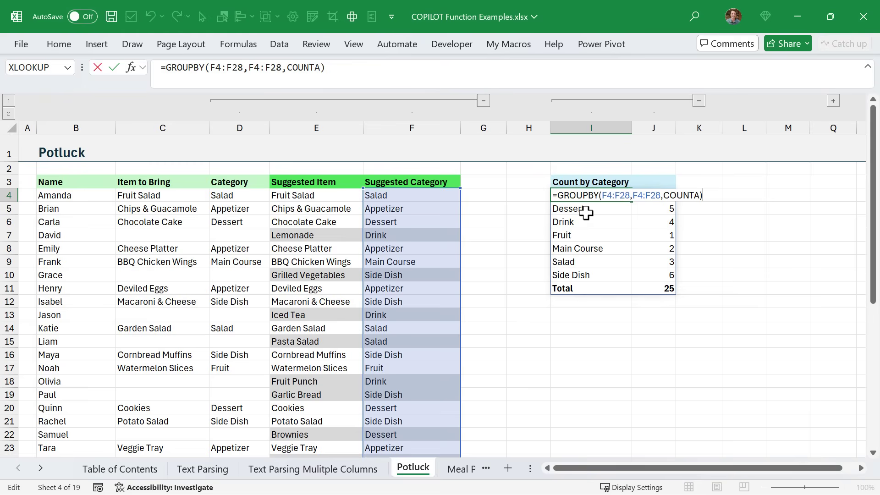
key("Escape")
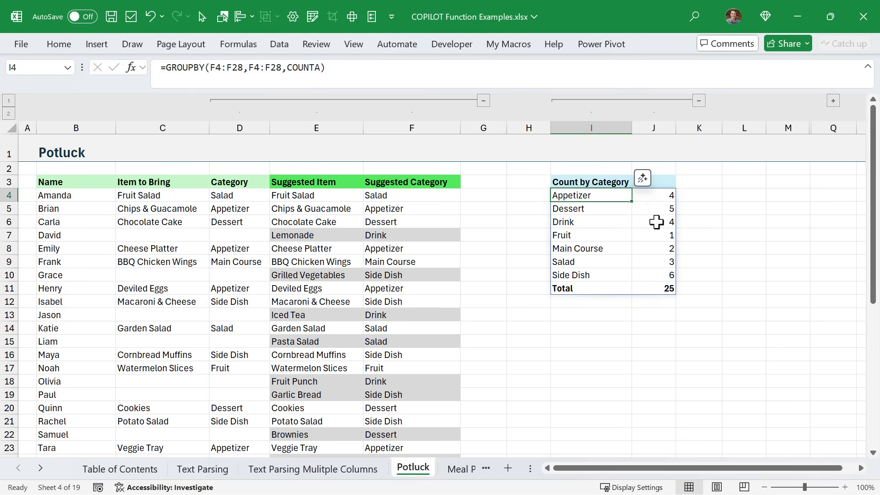
left_click_drag(656, 222, 658, 275)
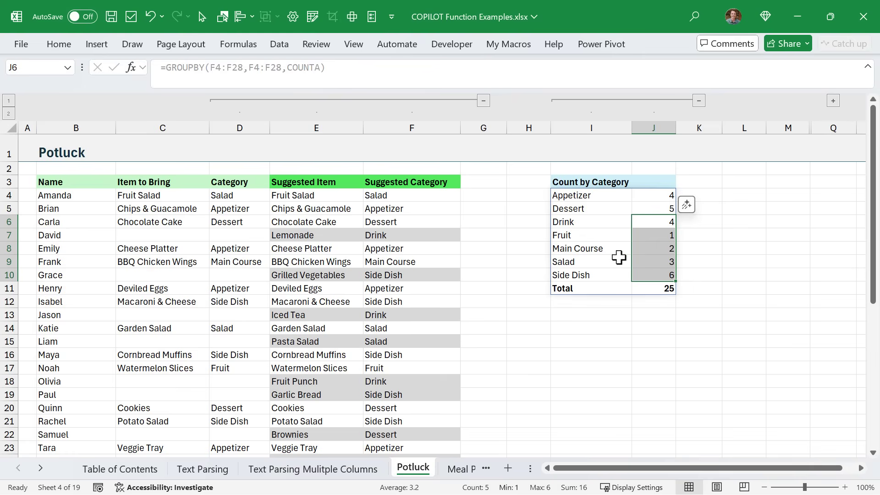
left_click(190, 249)
key("ctrl+z")
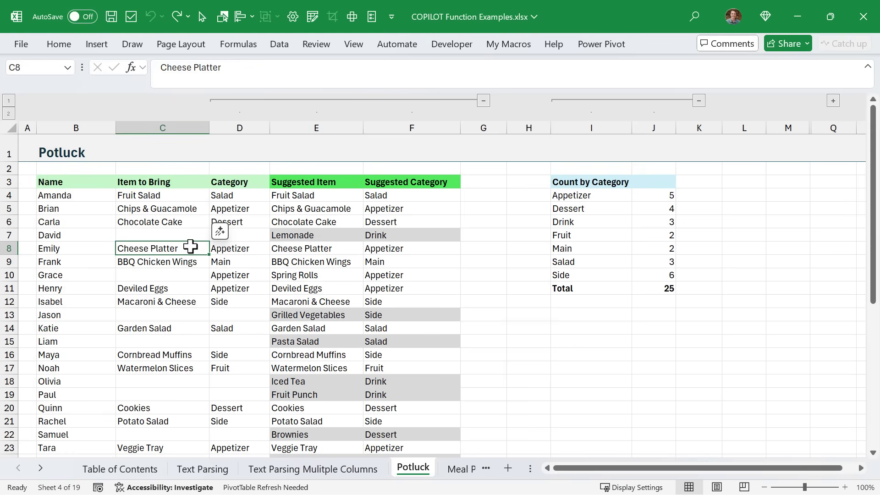
Enter Hot Dogs as the item in C28 and confirm D28 categorizes it as Main.
scroll(189, 247, "down", 3)
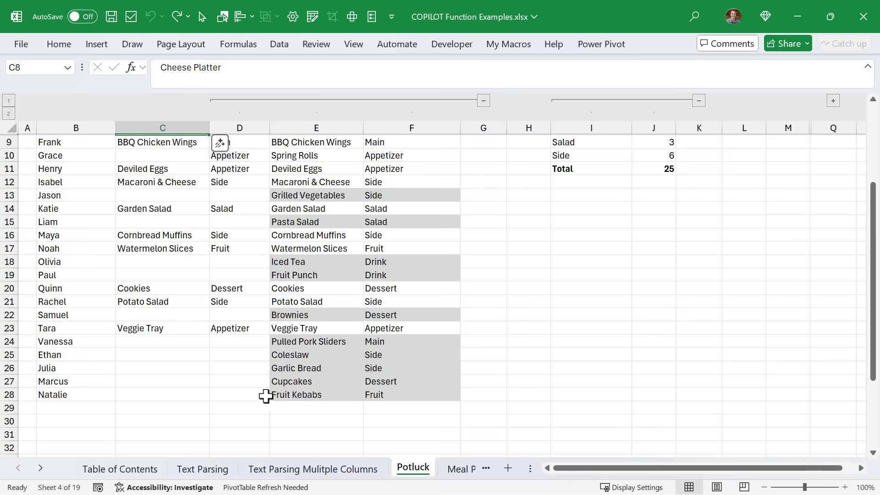
left_click(170, 397)
type("Hot Dogs")
key("Return")
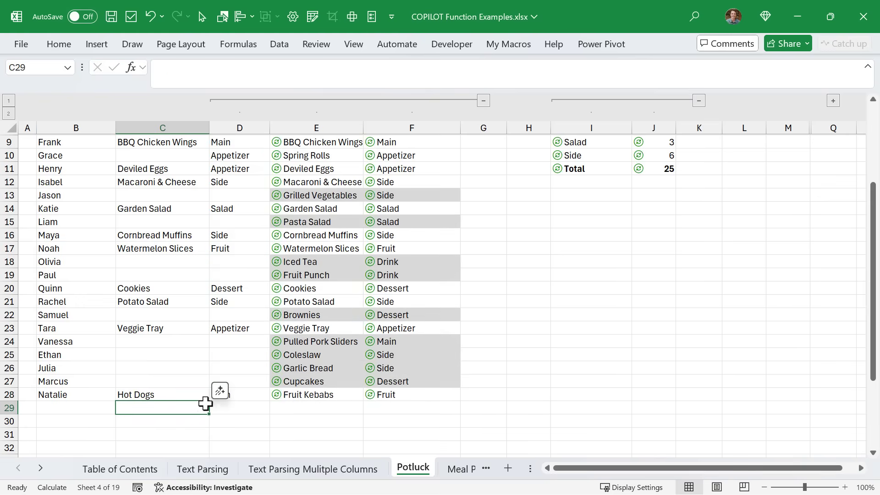
left_click(235, 396)
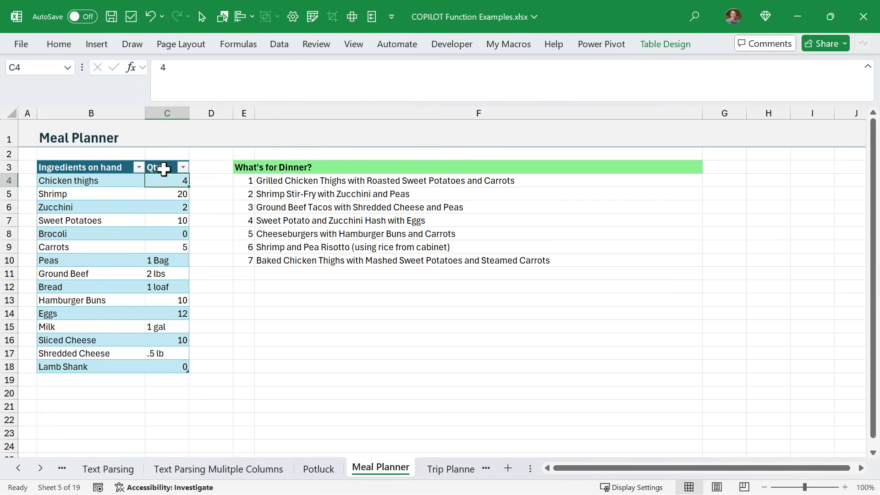
Re-enter F4's COPILOT dinner-list formula using Table1[#All] to regenerate seven dinner ideas.
left_click(269, 180)
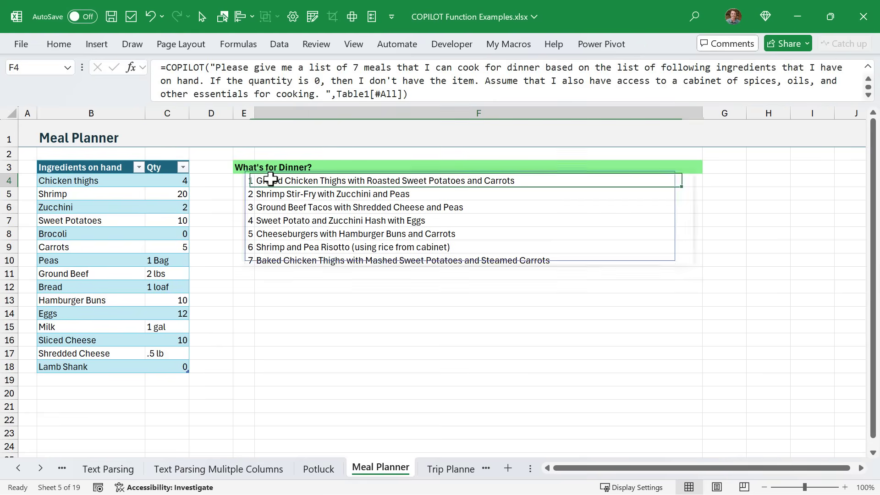
left_click(290, 95)
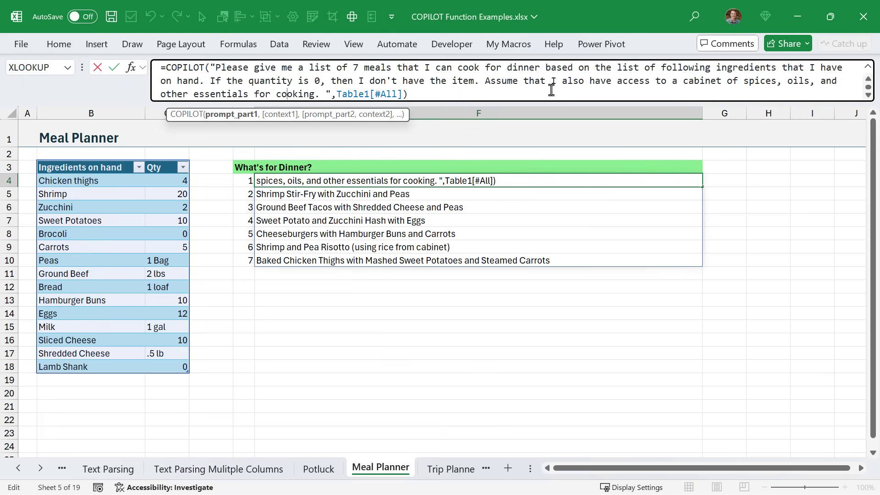
left_click(343, 93)
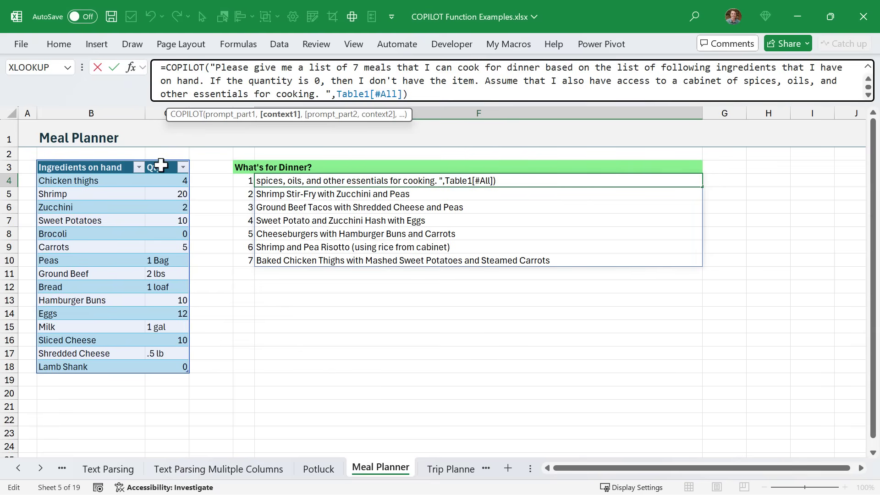
key("ctrl+Return")
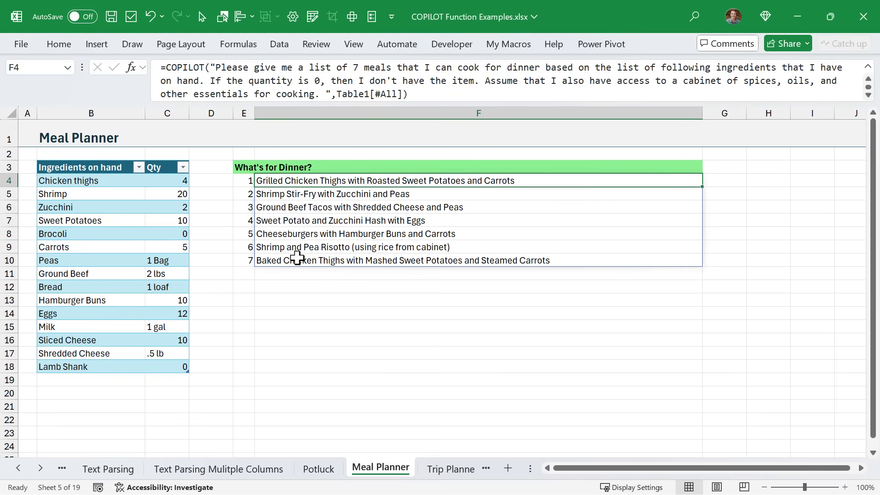
Change the broccoli quantity in C8 to 1 bag.
left_click(180, 236)
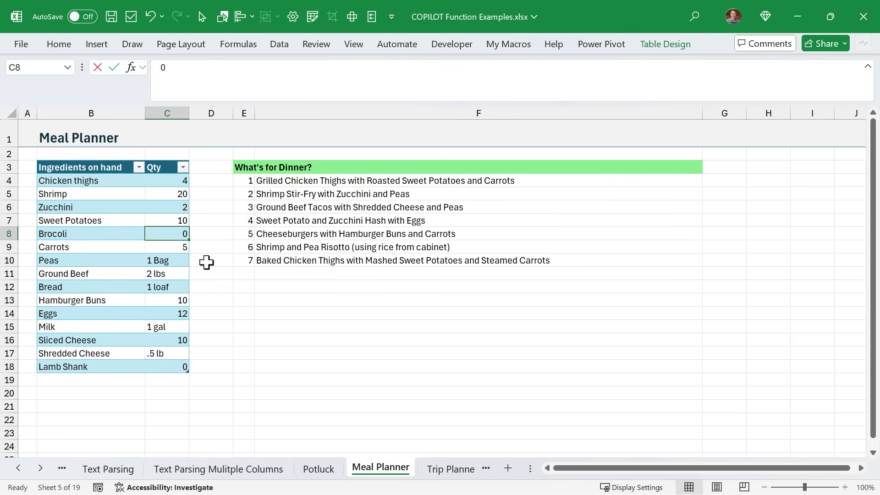
type("1 bag")
key("Return")
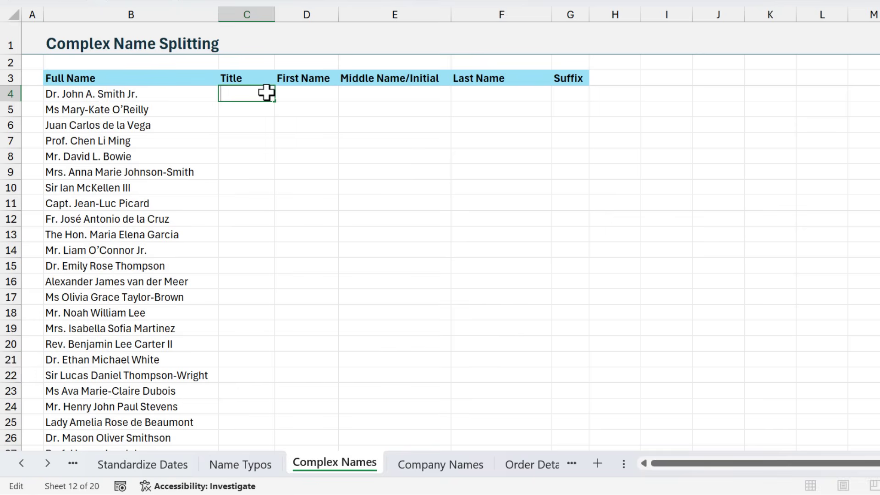
Enter =COPILOT("Please split the following names: ",B4:B28,"Into these columns. ",C3:G3) in C4 and check the results.
type("=COPILOT(\"Please split the following names: \",B4:B28,\"Into these columns. \",C3:G3)")
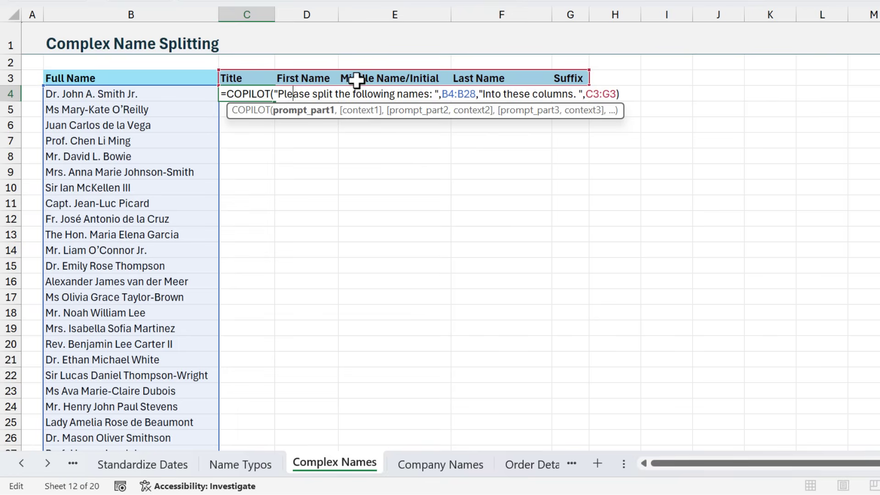
key("Return")
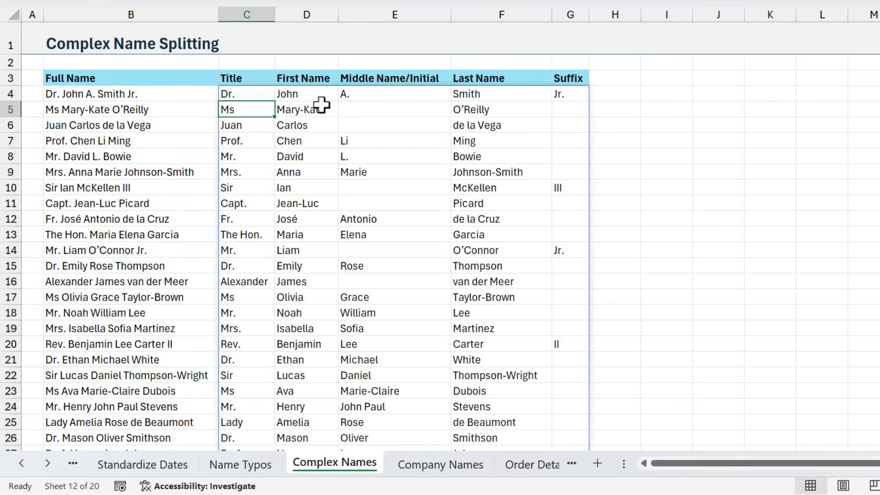
left_click(253, 126)
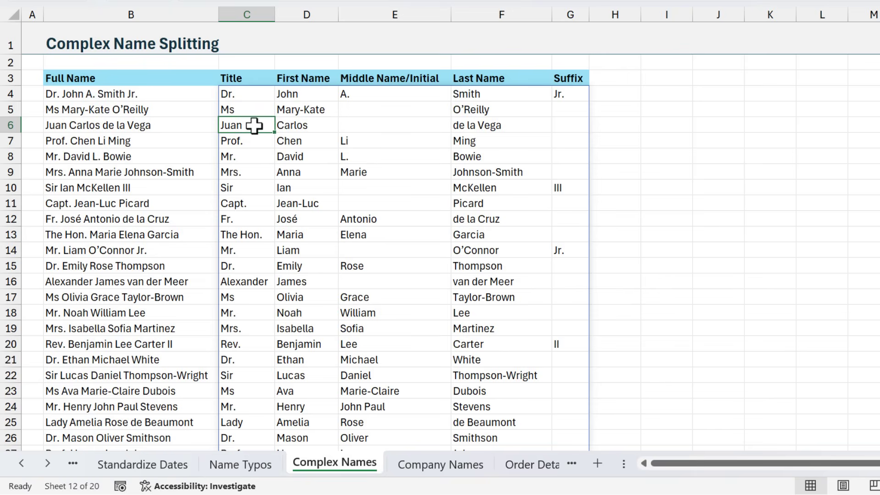
Add the prompt "If a component doesn't exist, you can skip that cell." to the C4 formula.
left_click(245, 93)
key("F2")
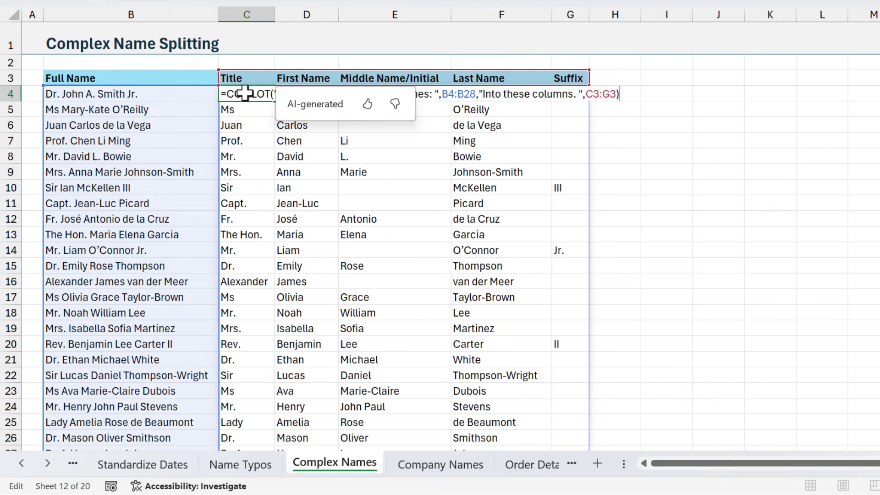
left_click(615, 94)
type(",")
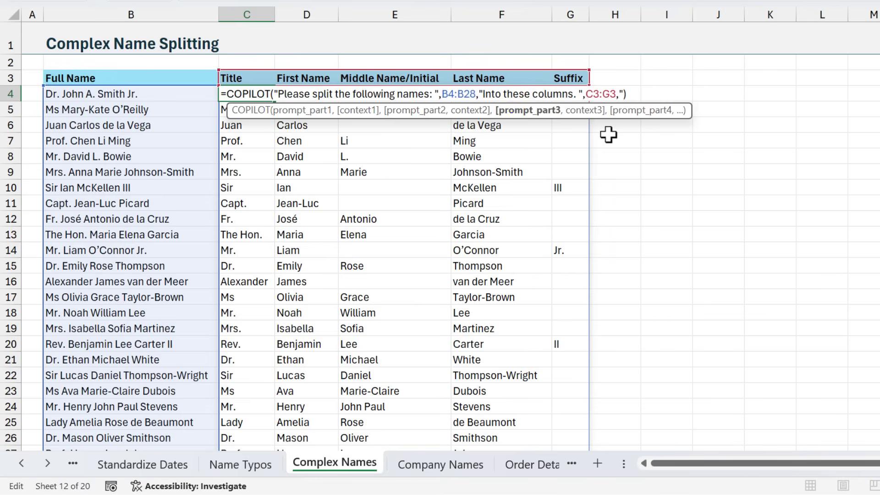
key("super+h")
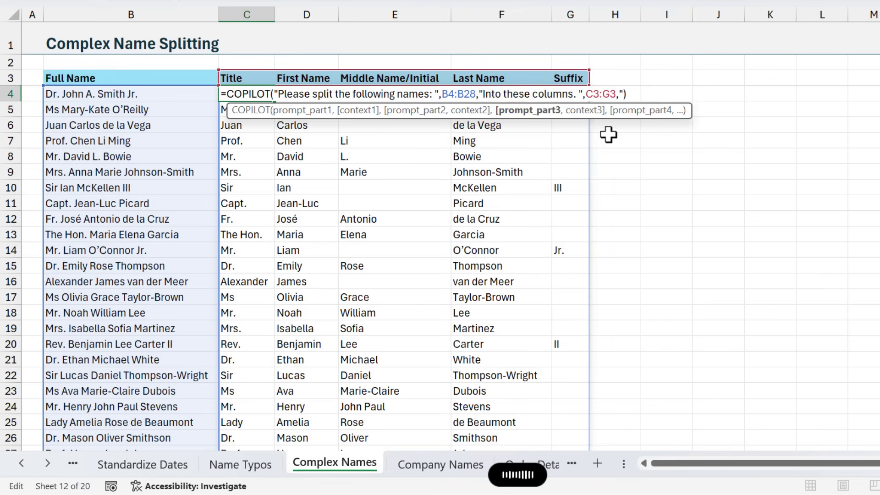
type("If a component doesn't exist, you can skip that cell.")
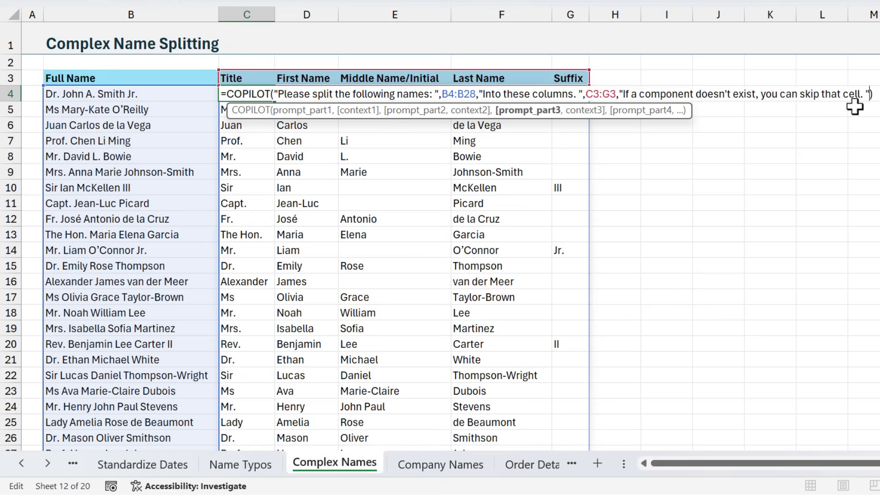
key("Return")
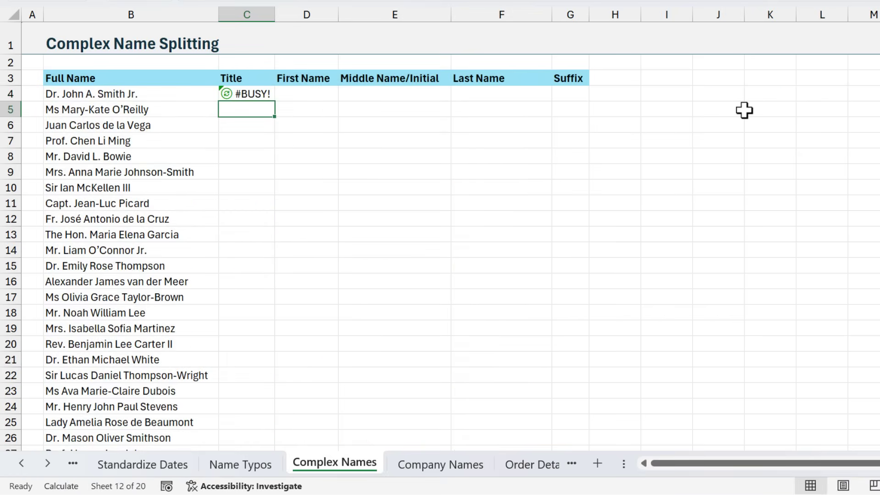
left_click(254, 125)
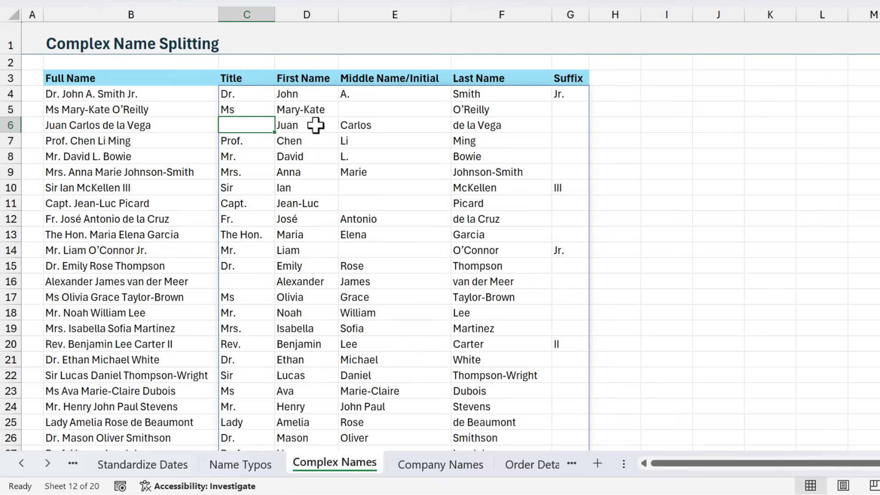
scroll(315, 125, "down", 2)
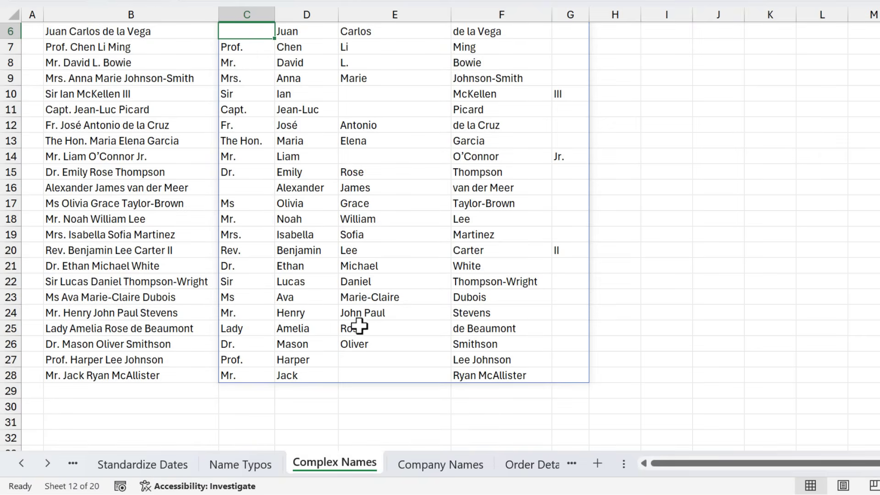
left_click(402, 313)
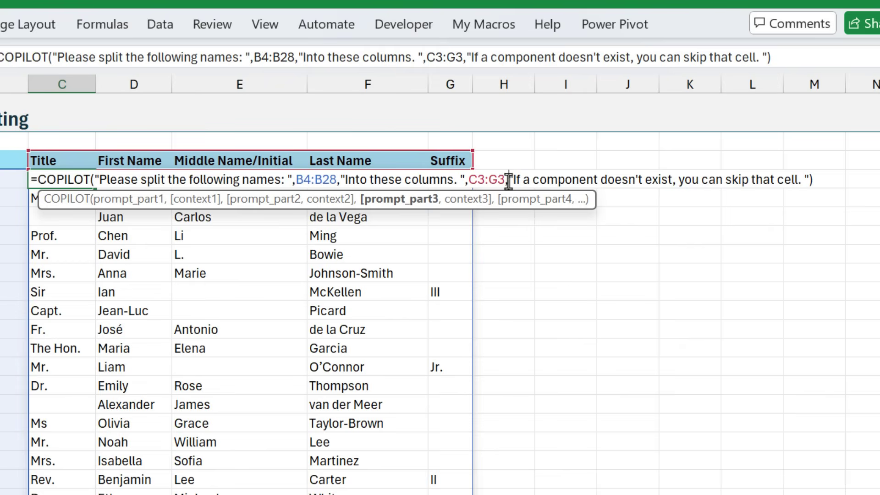
left_click_drag(508, 180, 810, 180)
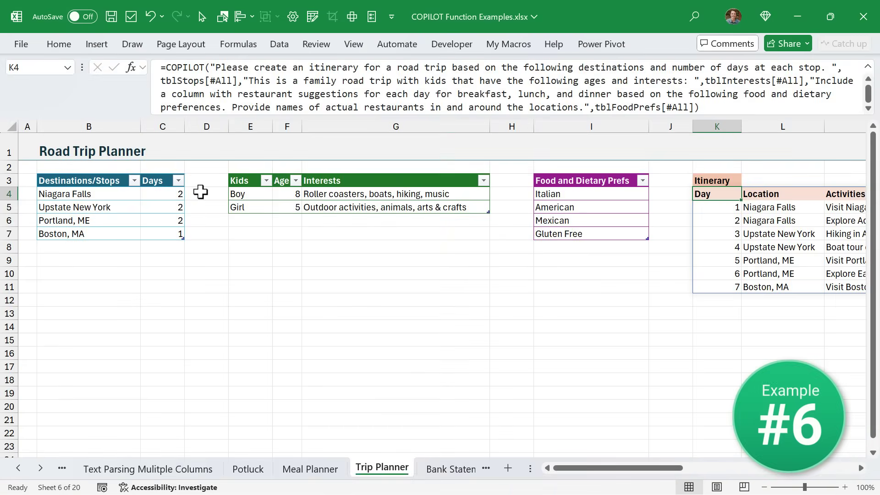
Review the K4 itinerary formula's three prompt parts and exit without changes.
key("F2")
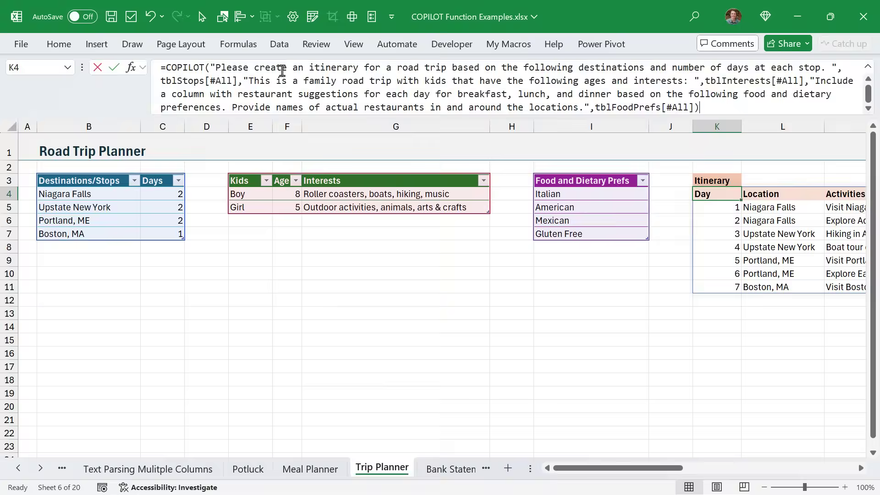
left_click(282, 69)
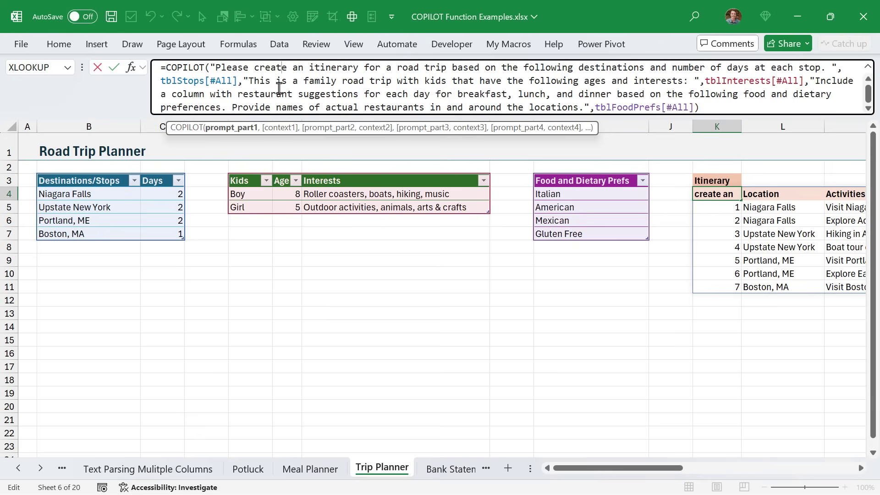
left_click(241, 128)
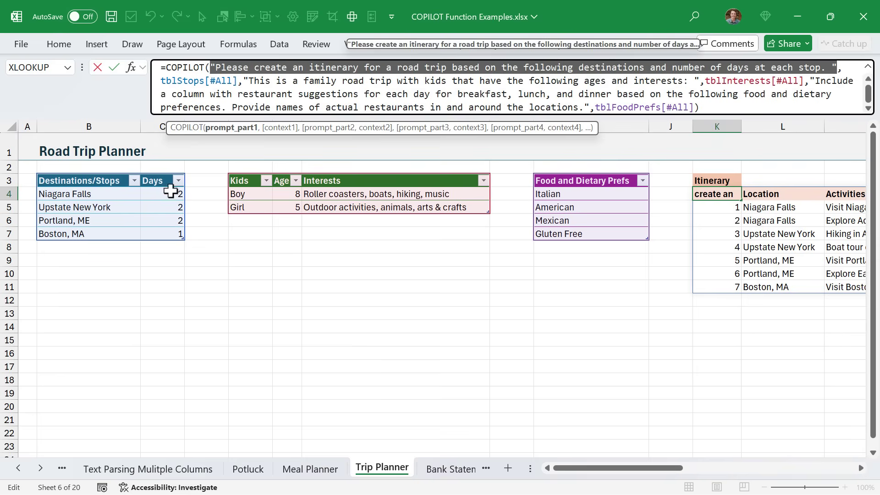
left_click(323, 132)
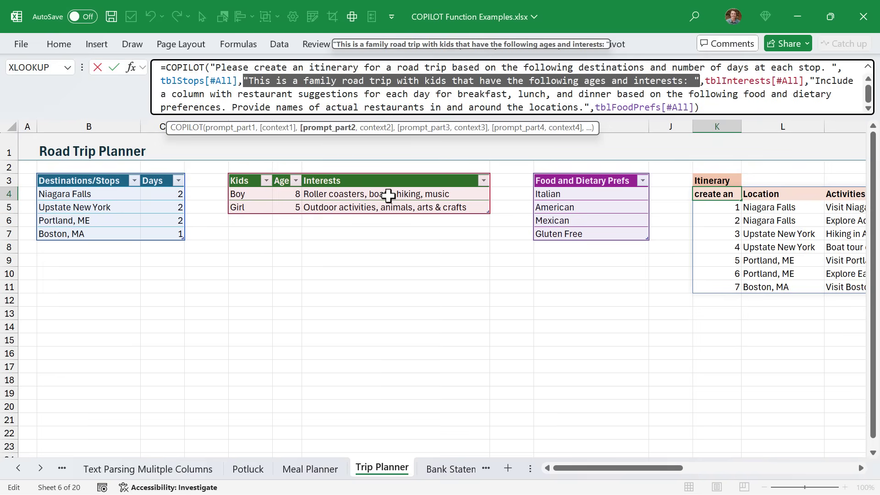
left_click(425, 131)
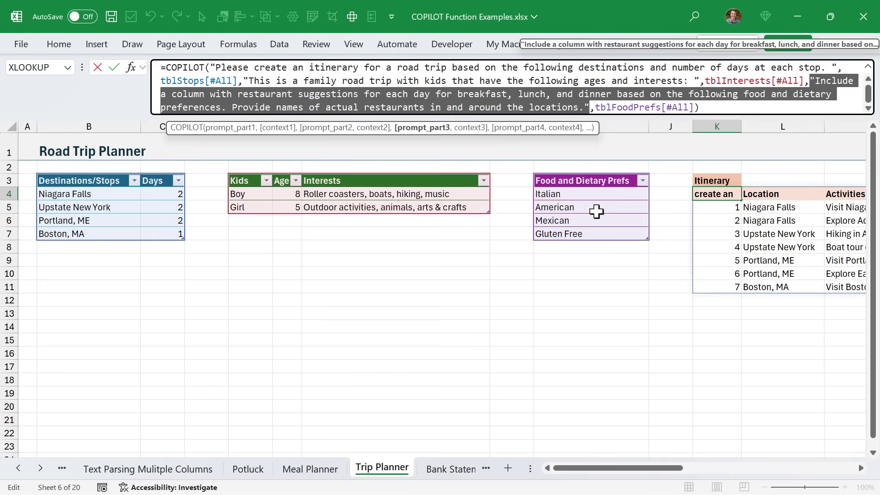
key("Escape")
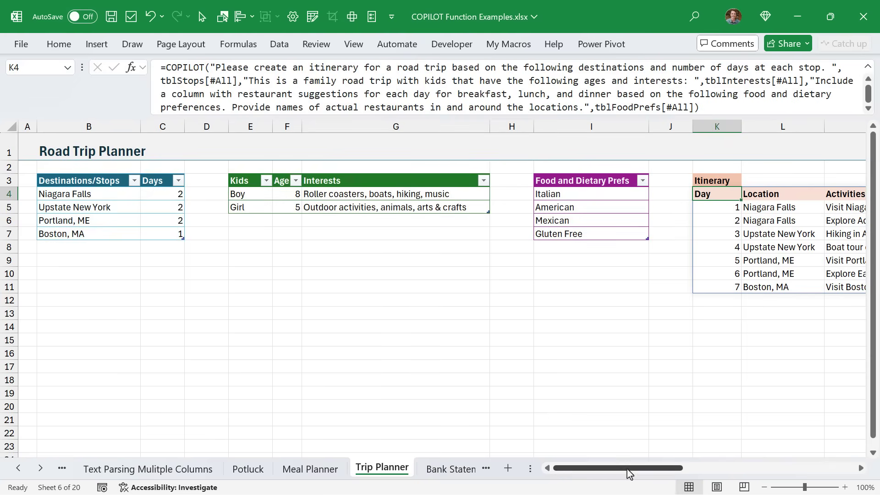
Change the Mexican food preference in I6 to French.
left_click_drag(628, 472, 725, 467)
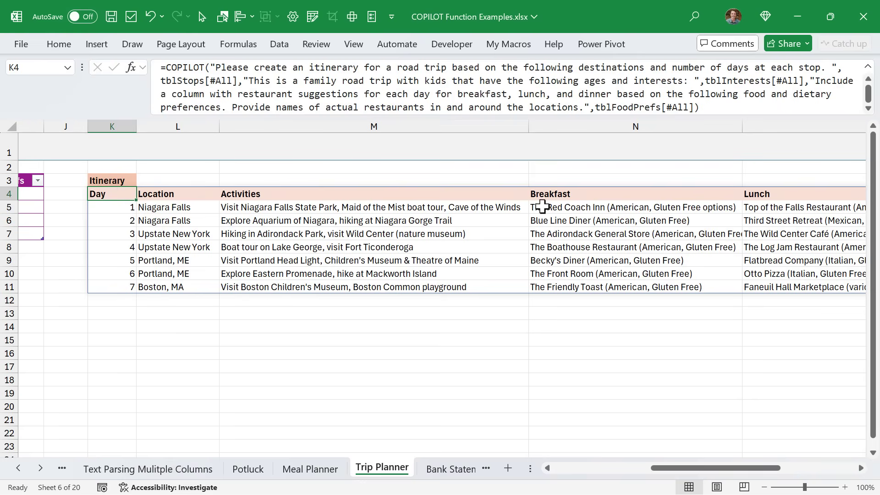
left_click_drag(671, 467, 620, 472)
left_click(257, 220)
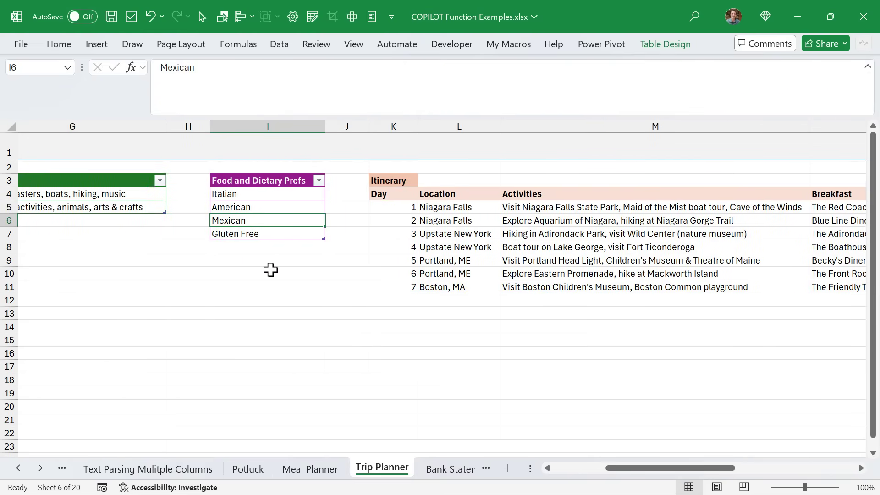
type("French")
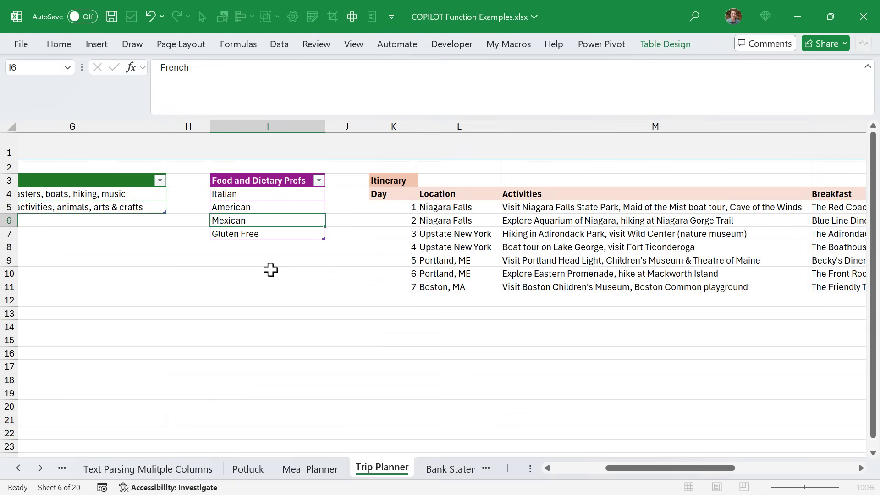
key("Return")
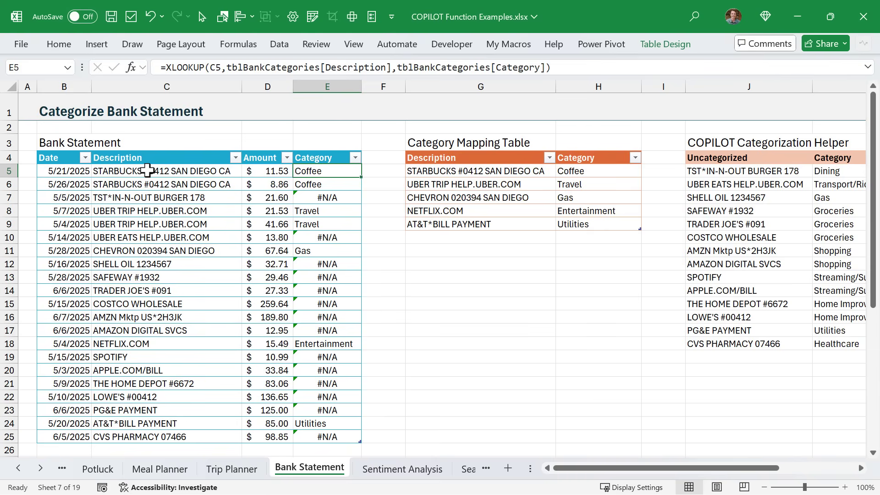
left_click_drag(156, 170, 162, 251)
left_click(331, 169)
double_click(330, 176)
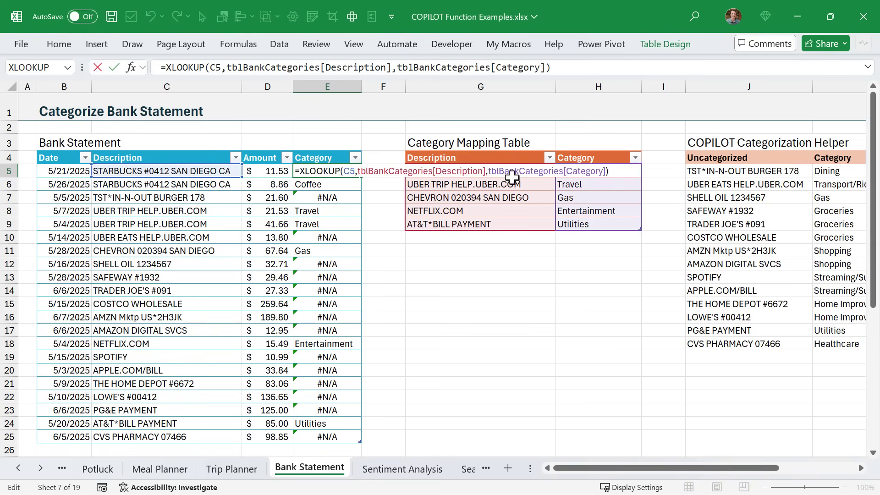
key("Escape")
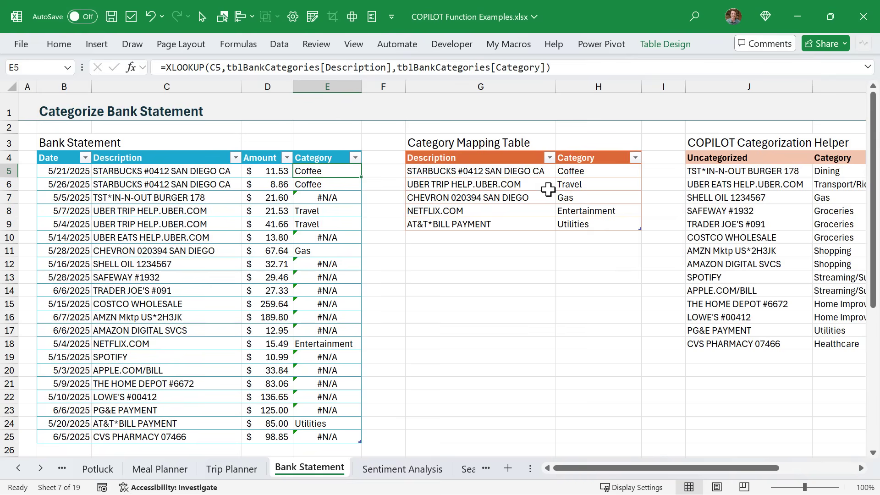
left_click(704, 172)
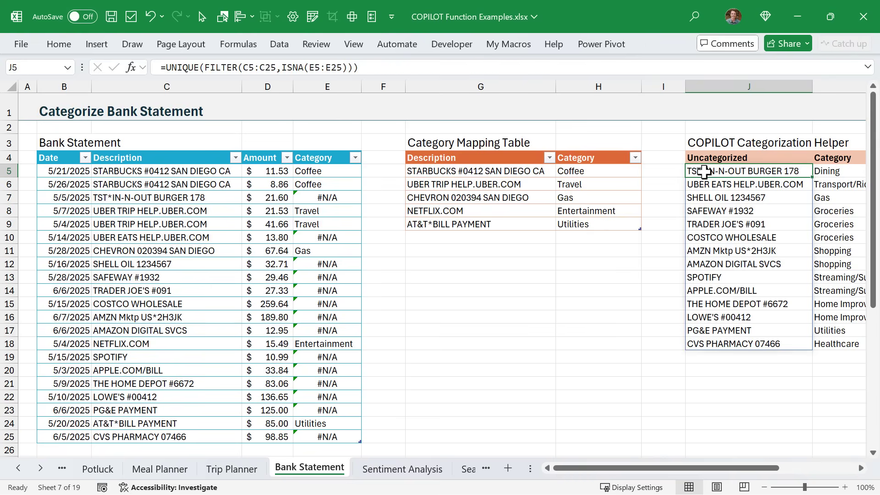
double_click(705, 172)
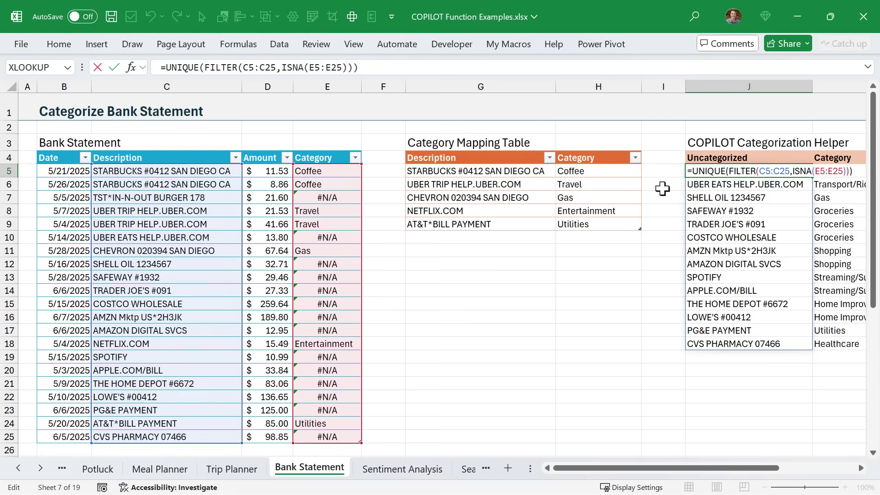
left_click(806, 171)
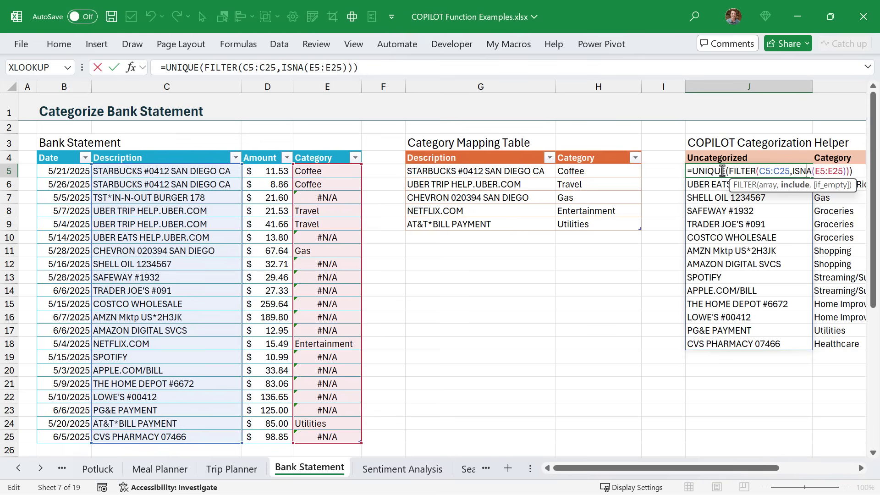
key("ctrl+Return")
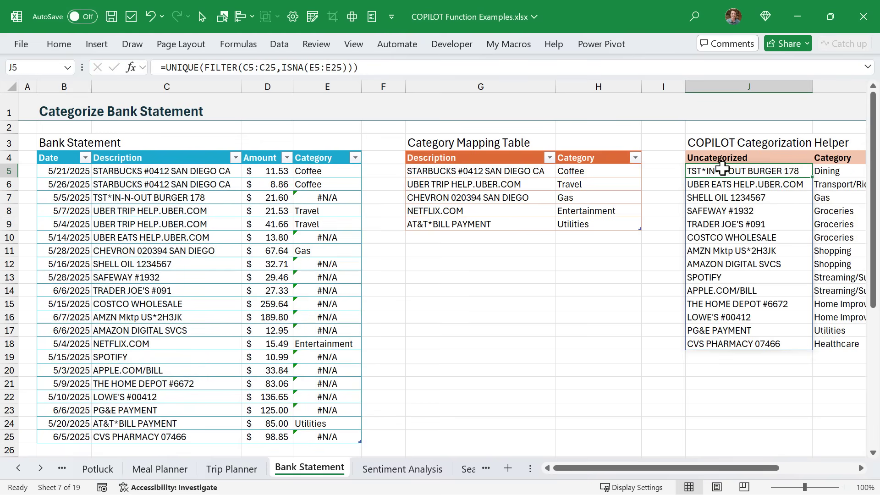
left_click_drag(722, 167, 727, 339)
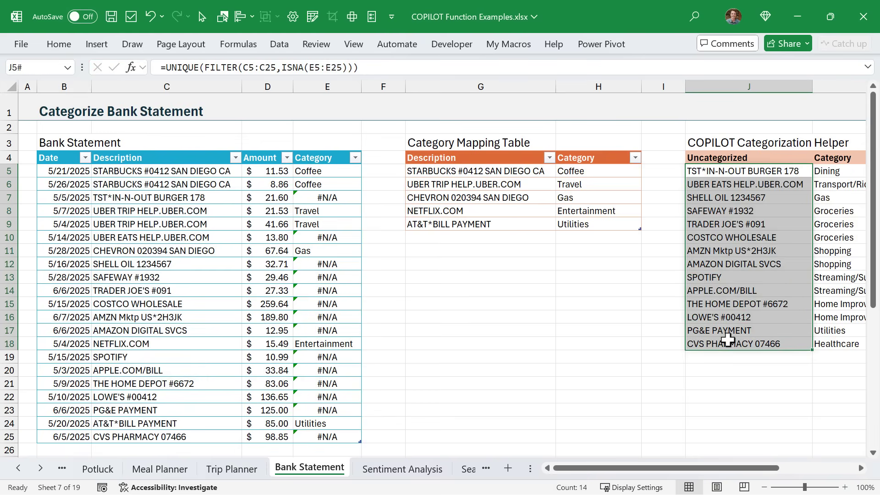
left_click_drag(726, 468, 762, 469)
left_click(715, 171)
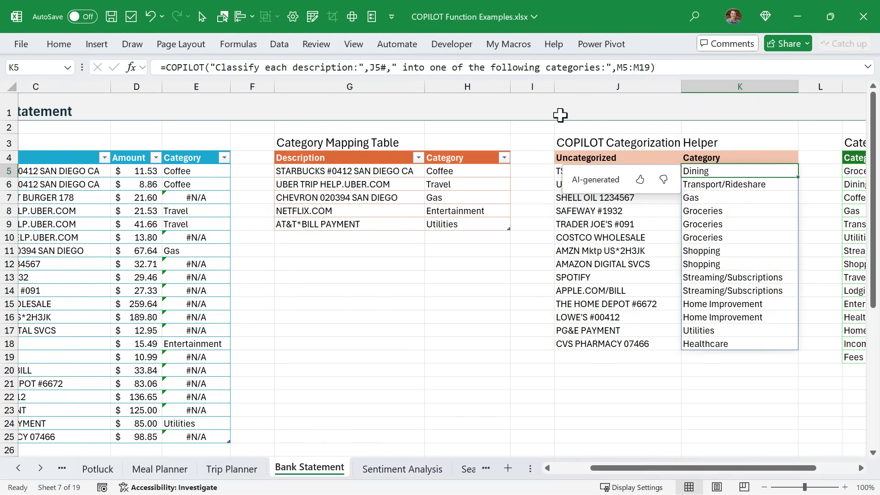
left_click(309, 67)
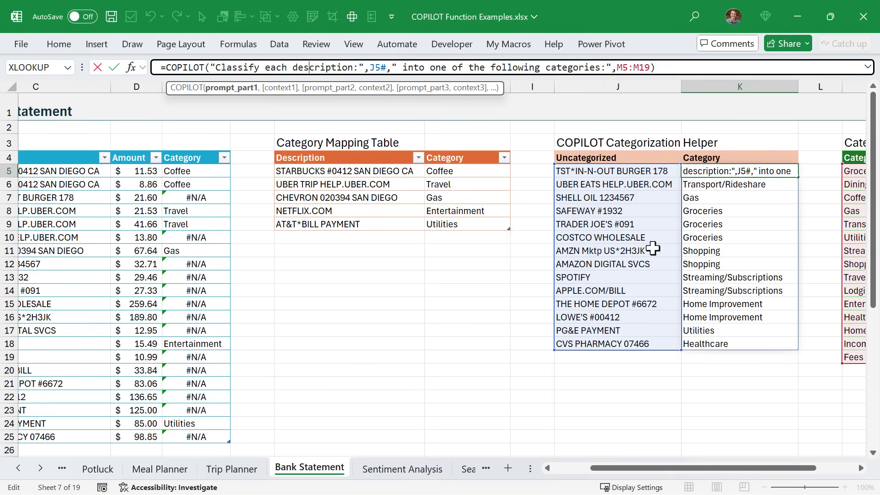
left_click_drag(691, 470, 762, 473)
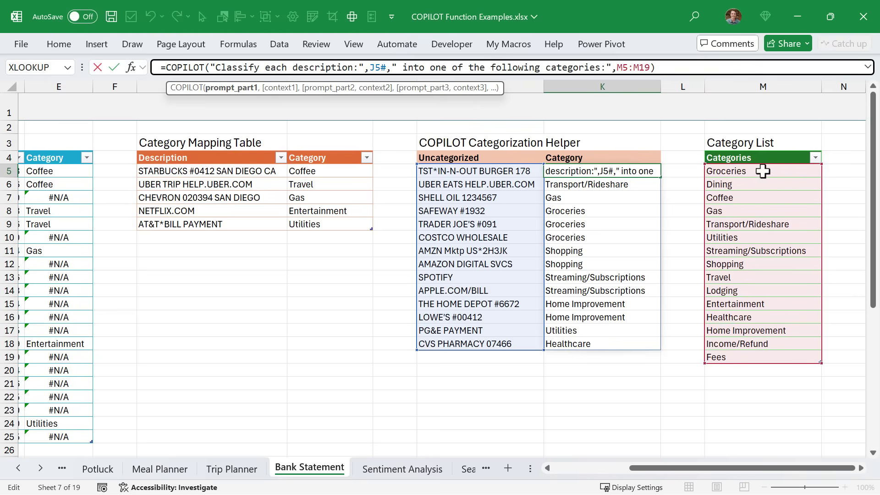
key("ctrl+Return")
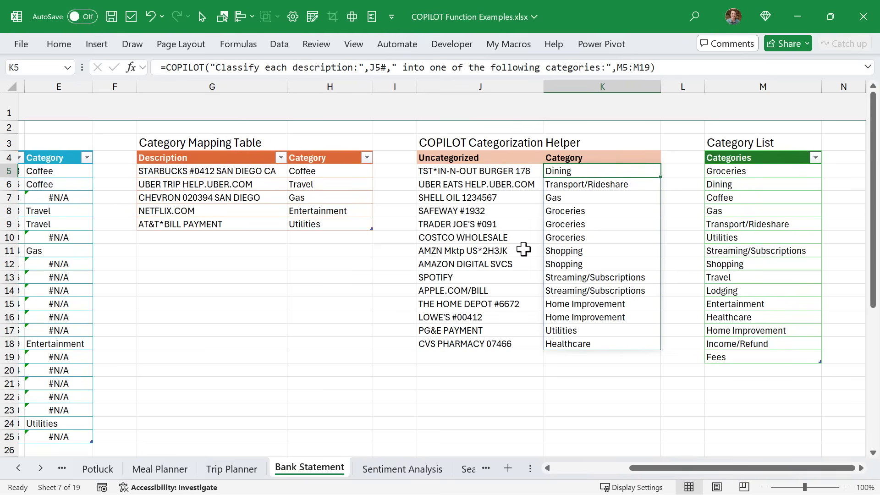
Copy the 14 suggested descriptions and categories from J5:K18 into G10 below the mapping table.
left_click_drag(426, 170, 581, 340)
key("ctrl+c")
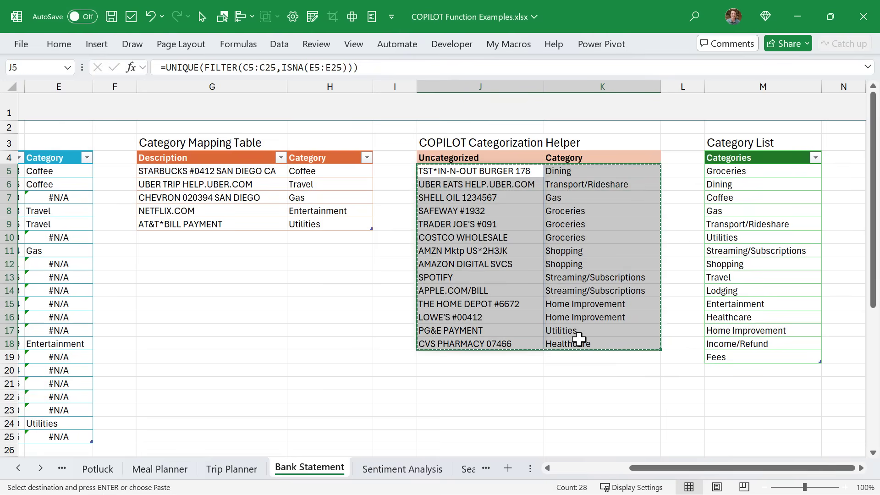
left_click(170, 237)
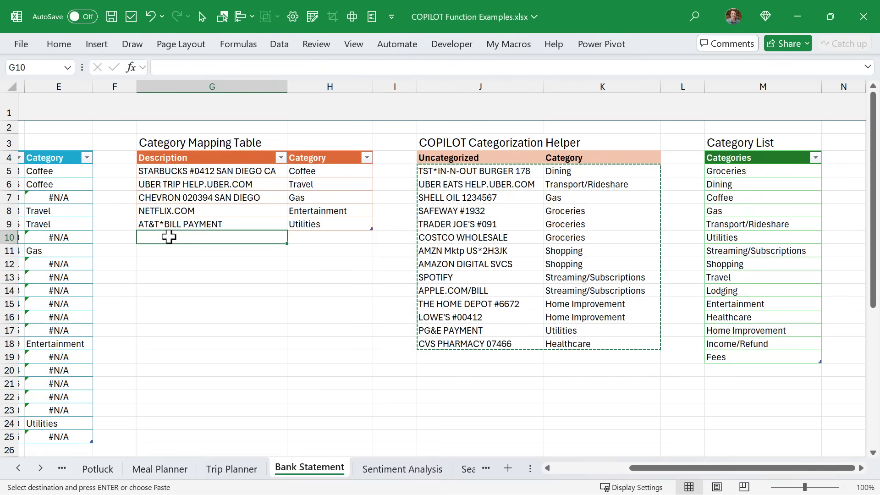
key("ctrl+v")
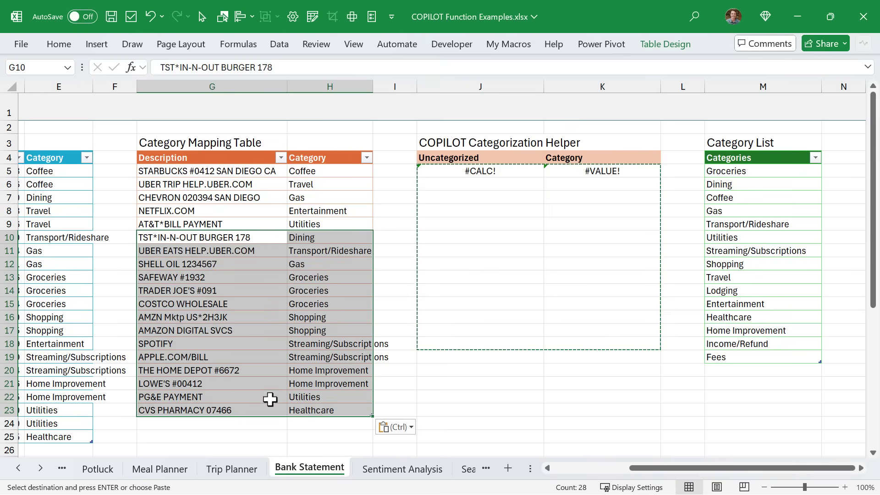
left_click(53, 180)
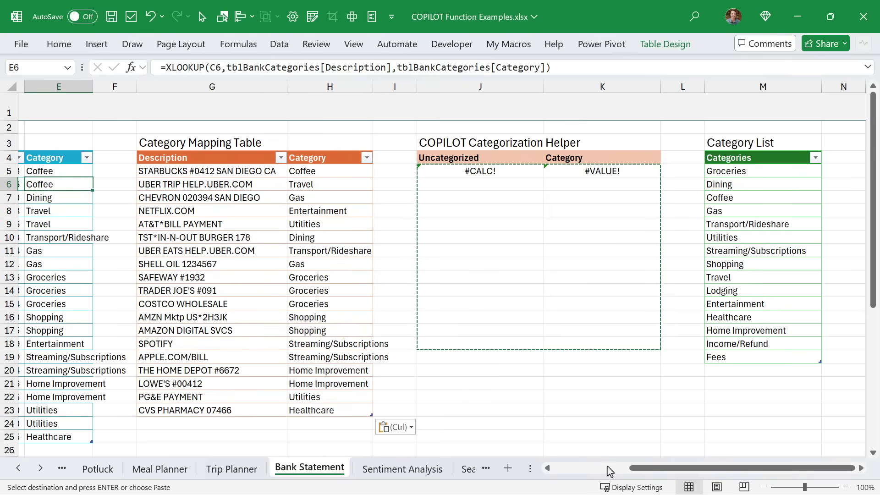
left_click_drag(646, 468, 565, 471)
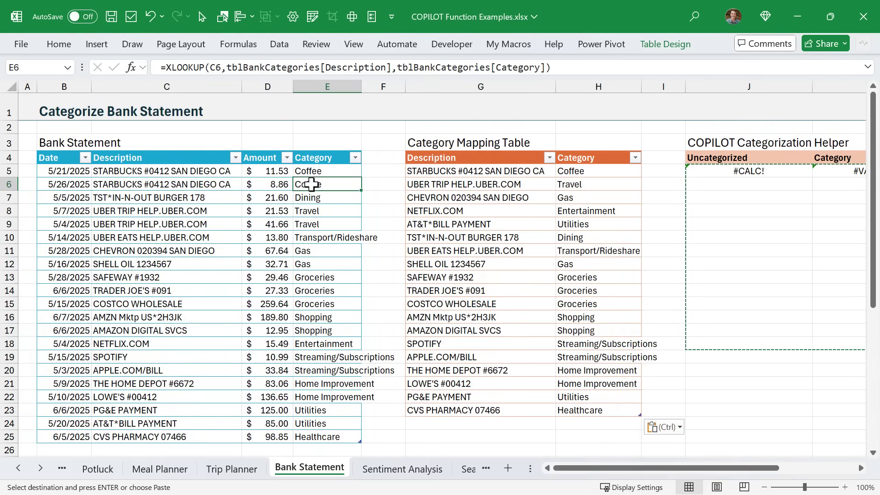
scroll(314, 182, "down", 2)
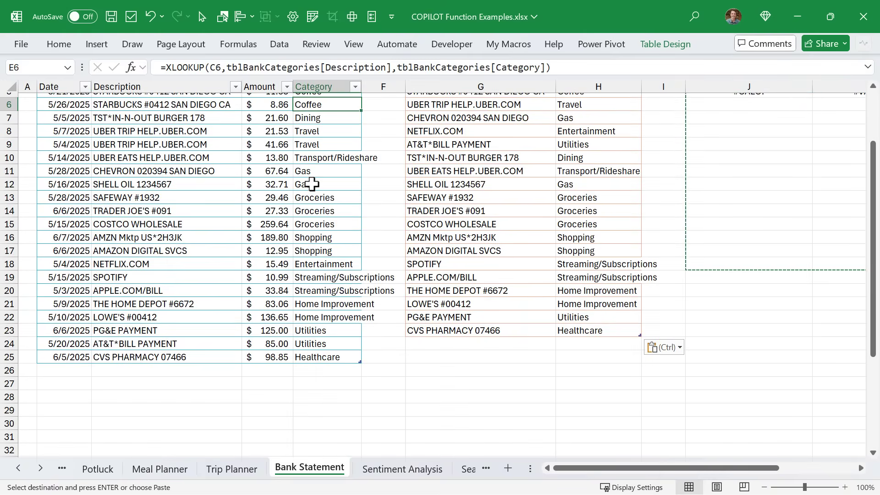
Move the four extra transactions from B39:D42 into the bank statement at B26.
scroll(311, 184, "down", 6)
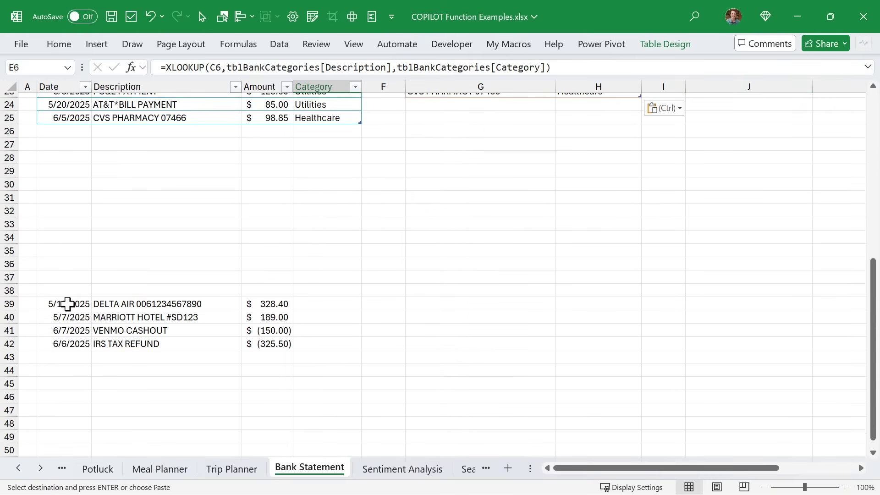
left_click_drag(69, 305, 259, 342)
key("ctrl+c")
left_click(74, 133)
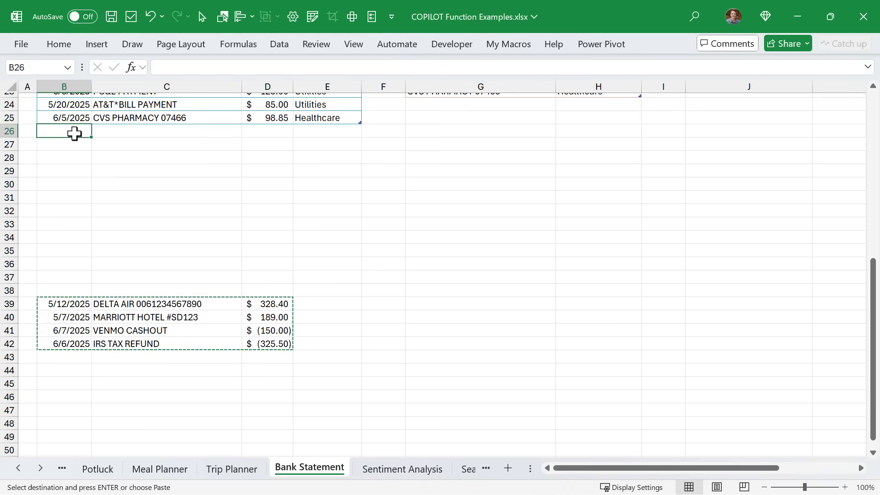
key("ctrl+v")
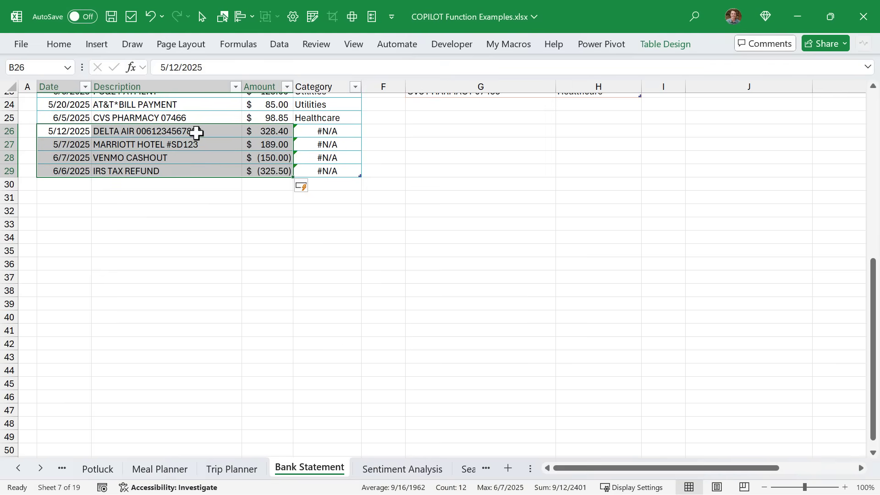
left_click(194, 131)
Review the categorization formulas and select the four new category suggestions in J5:K8.
scroll(403, 179, "up", 5)
scroll(402, 179, "up", 3)
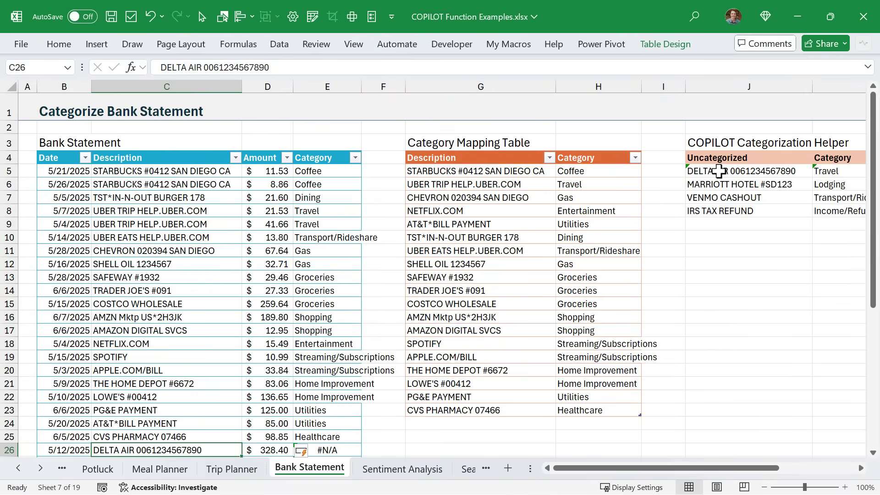
left_click(812, 171)
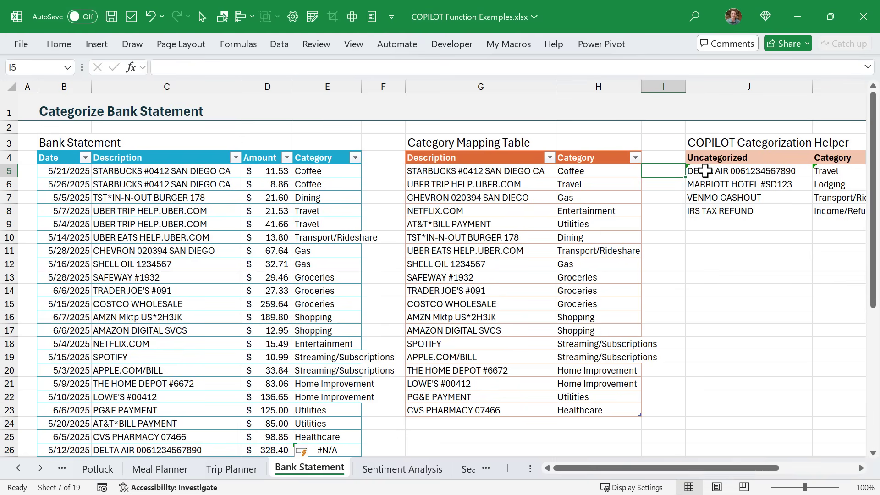
left_click(706, 171)
left_click(838, 170)
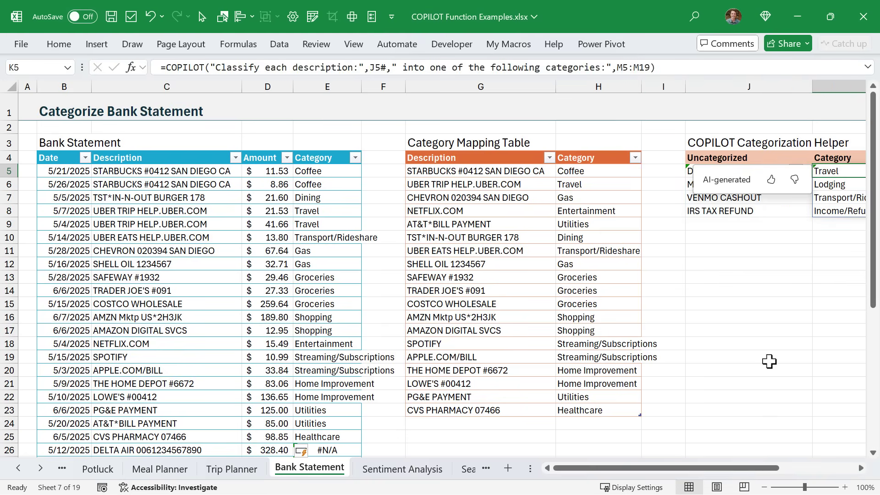
left_click_drag(752, 468, 794, 468)
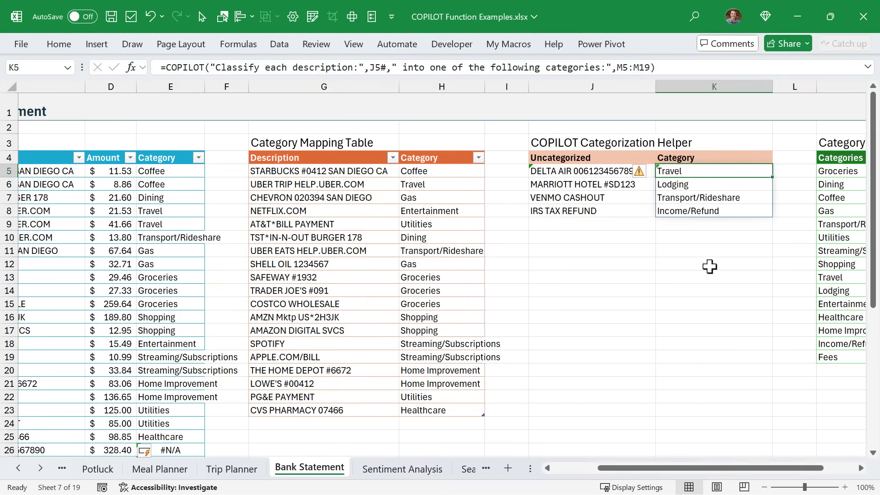
left_click_drag(598, 172, 682, 207)
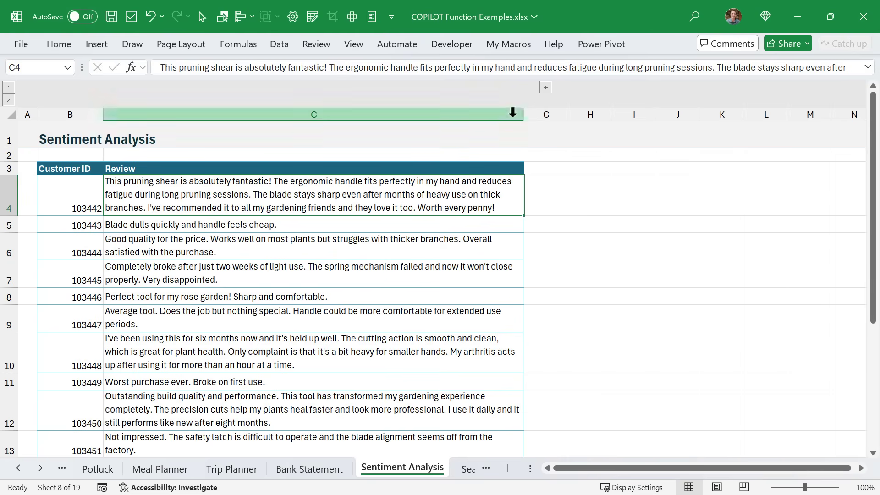
Expand the hidden Rating, Positive/Negative and Stars columns and review the D4 and F4 formulas.
left_click(546, 88)
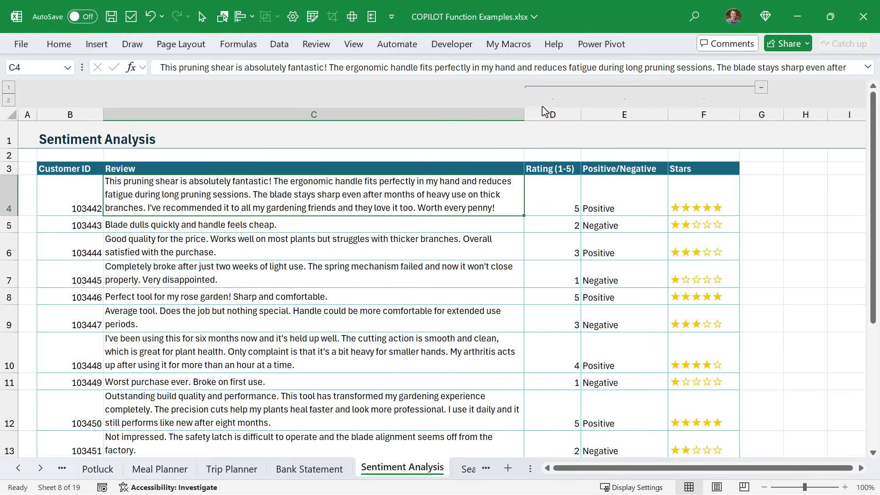
left_click(538, 193)
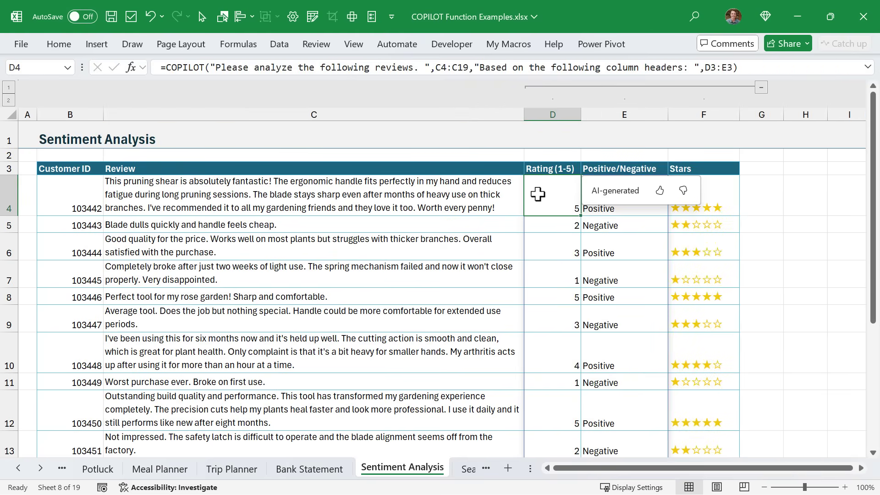
left_click(318, 68)
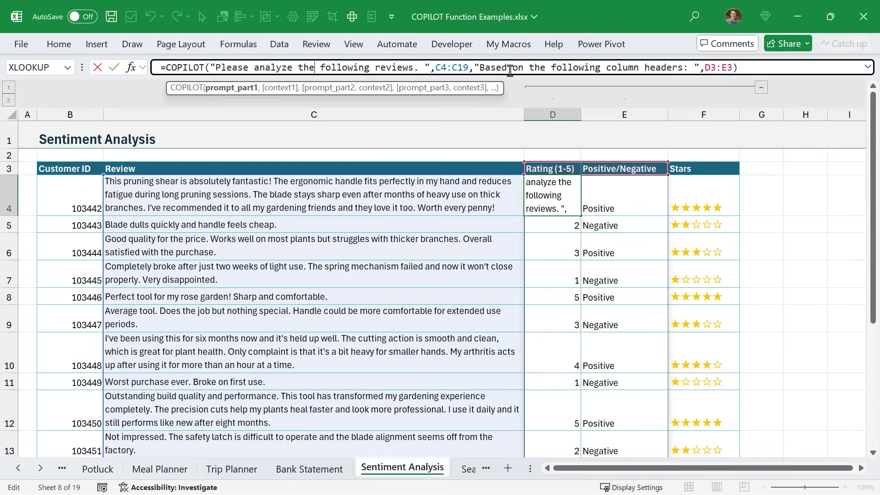
left_click(711, 68)
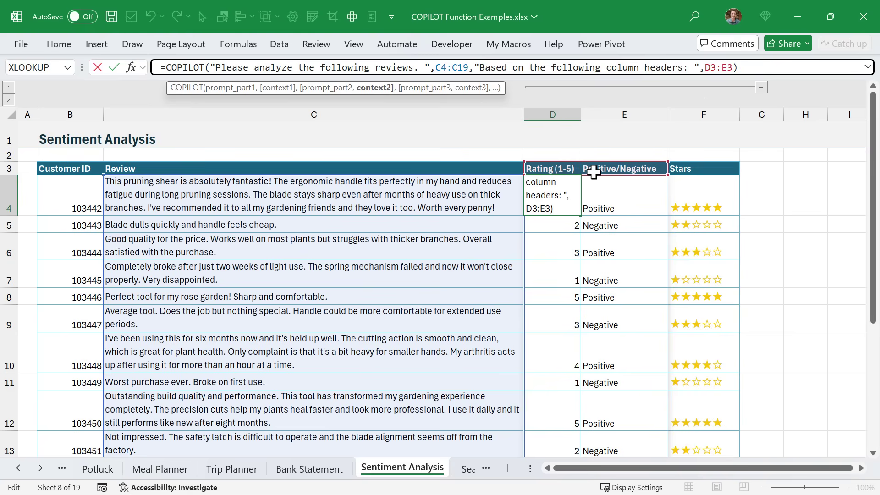
key("ctrl+Return")
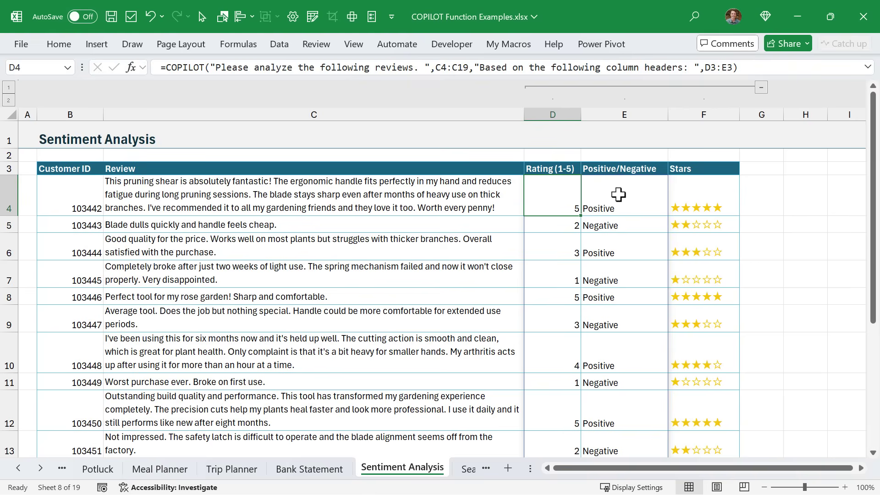
left_click(685, 196)
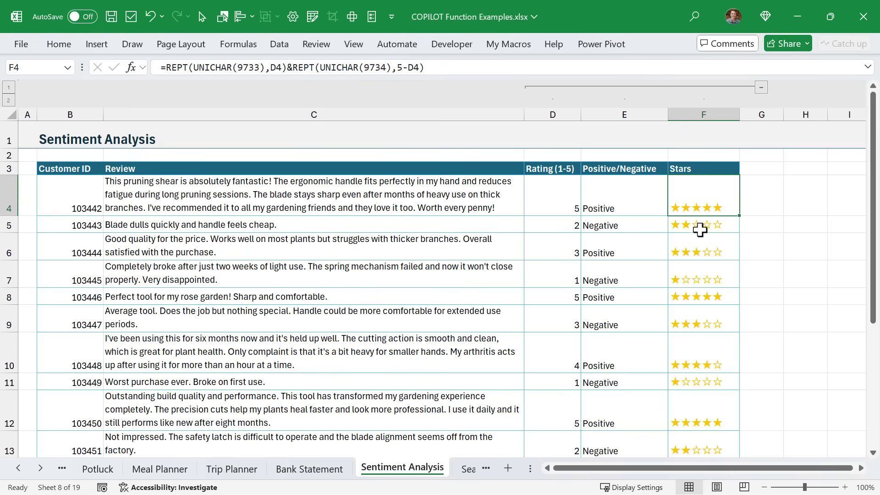
key("F2")
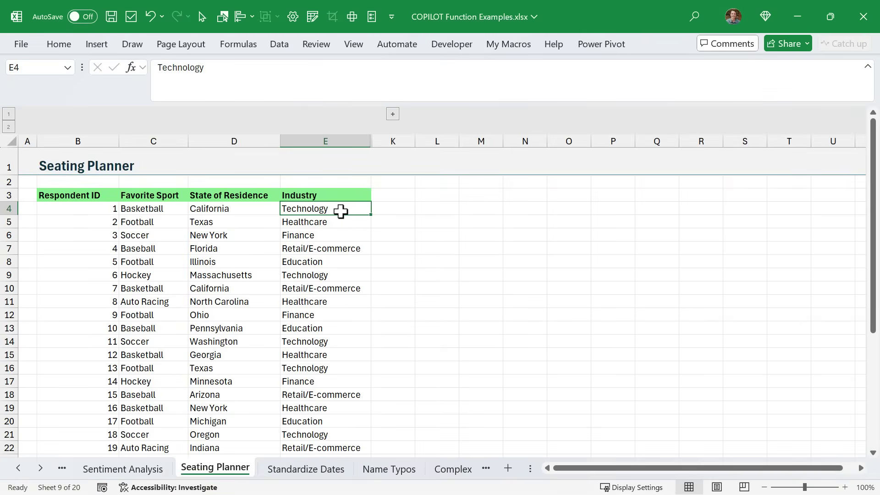
Expand the Table Number and Reasoning columns and review the seating COPILOT formula.
left_click(392, 114)
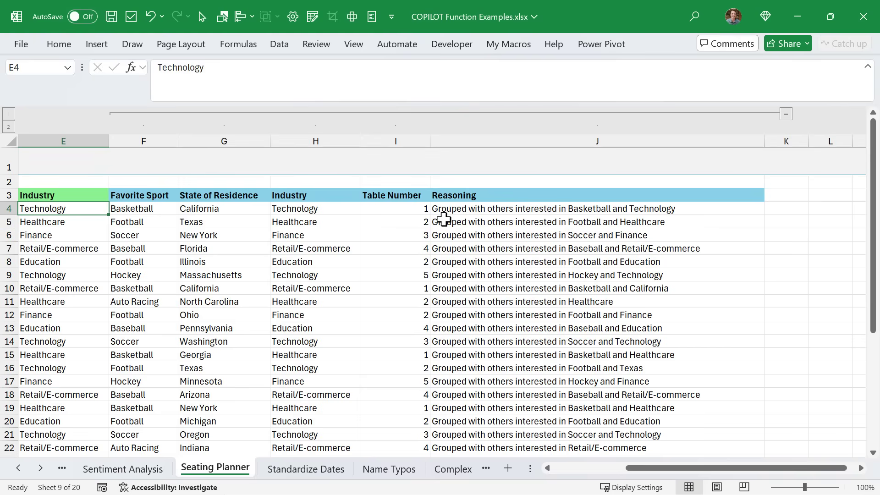
left_click(147, 196)
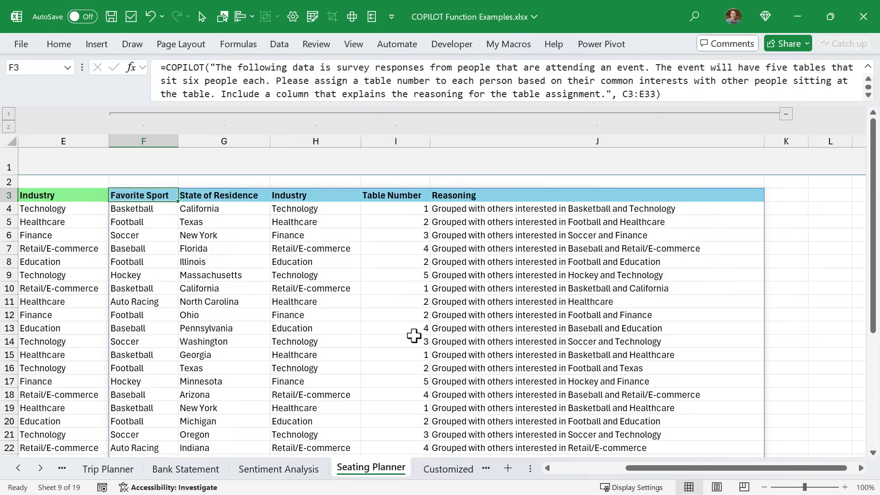
scroll(414, 336, "down", 1)
scroll(414, 336, "down", 1)
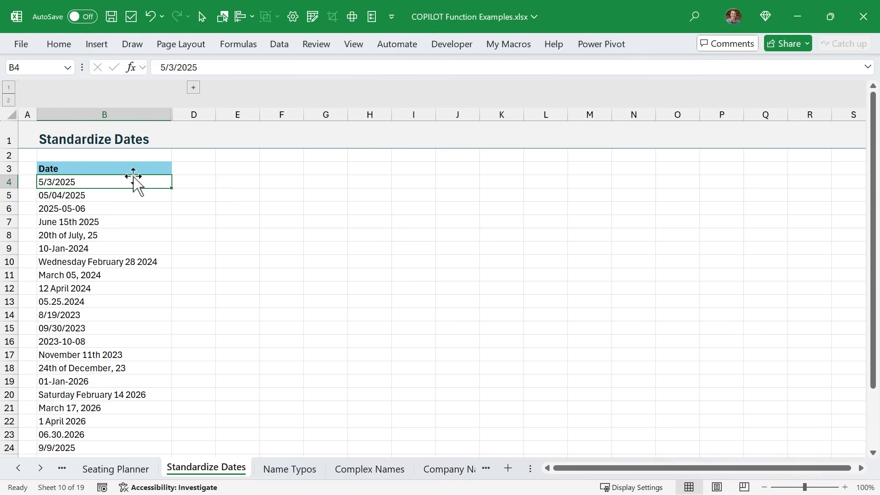
Expand the MM/DD/YYYY column and review the date-standardizing COPILOT formula in C4 unchanged.
left_click(193, 89)
left_click(192, 183)
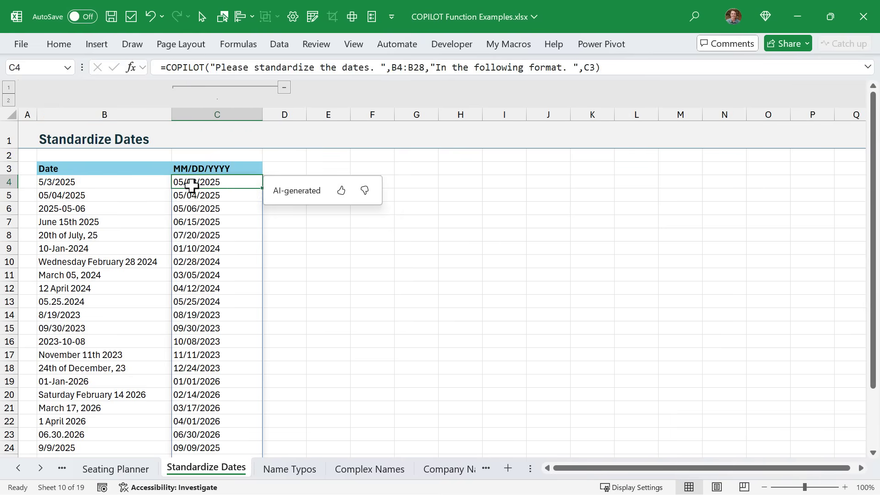
double_click(192, 184)
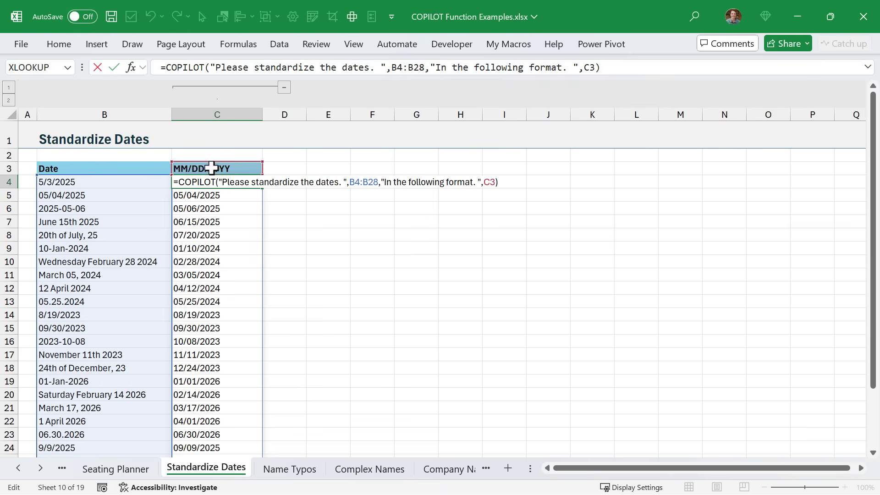
key("ctrl+Return")
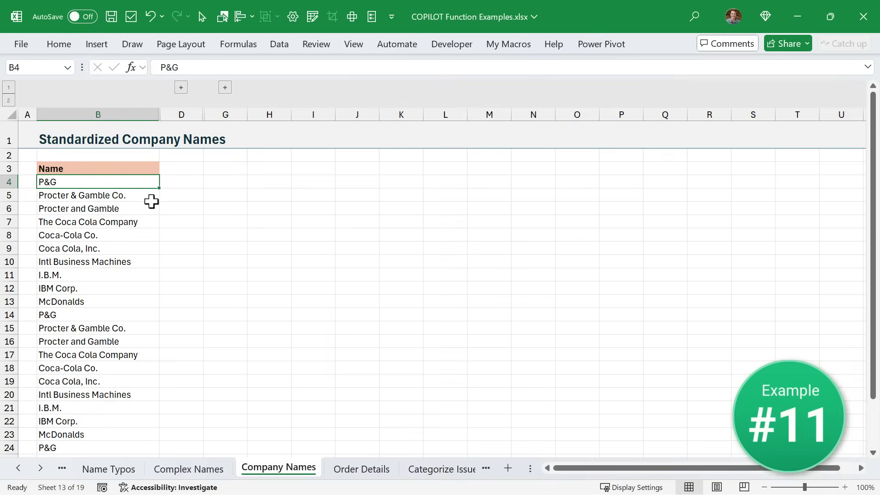
Expand the Corrected Name and Unique Names columns and view =UNIQUE(B4:B24) in E4.
left_click_drag(123, 182, 123, 207)
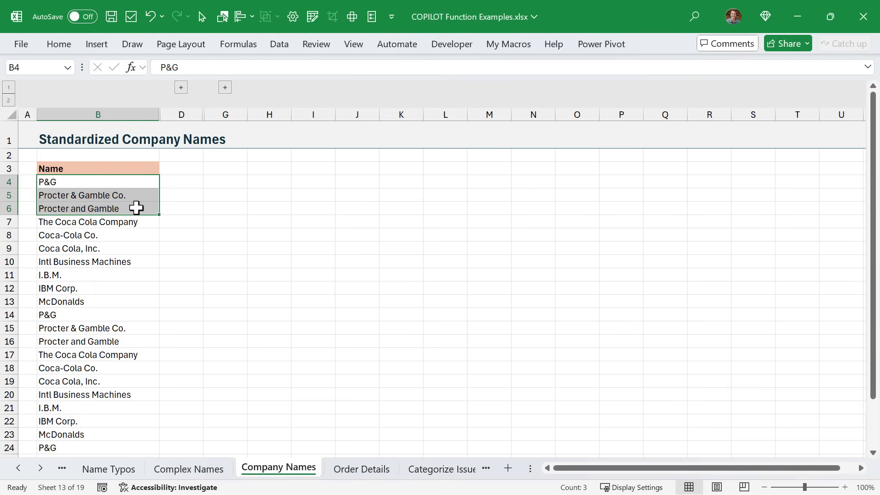
left_click(181, 89)
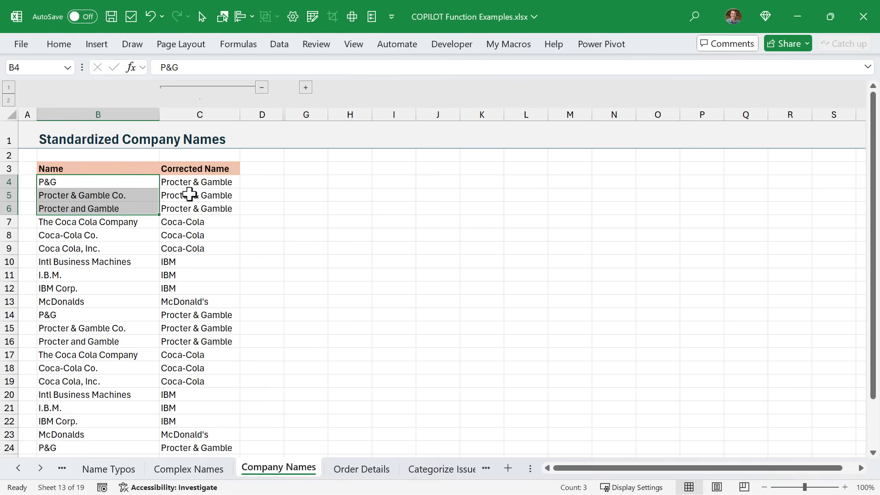
left_click(307, 88)
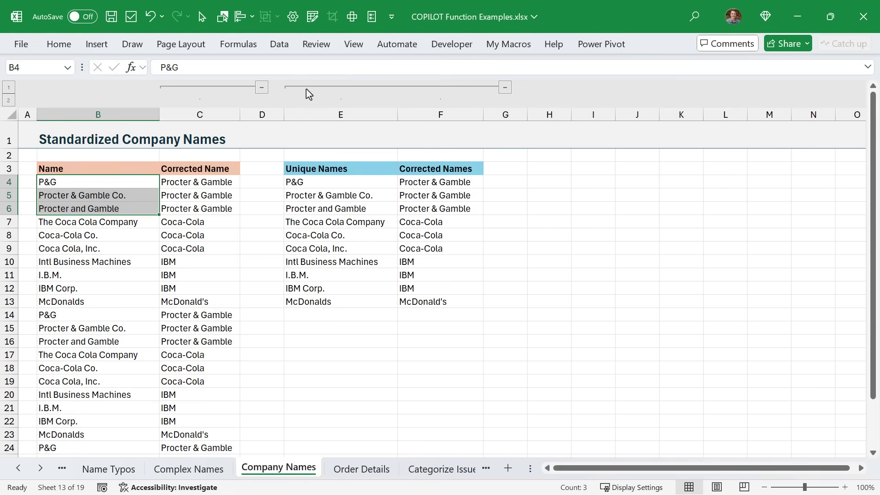
left_click(321, 183)
key("F2")
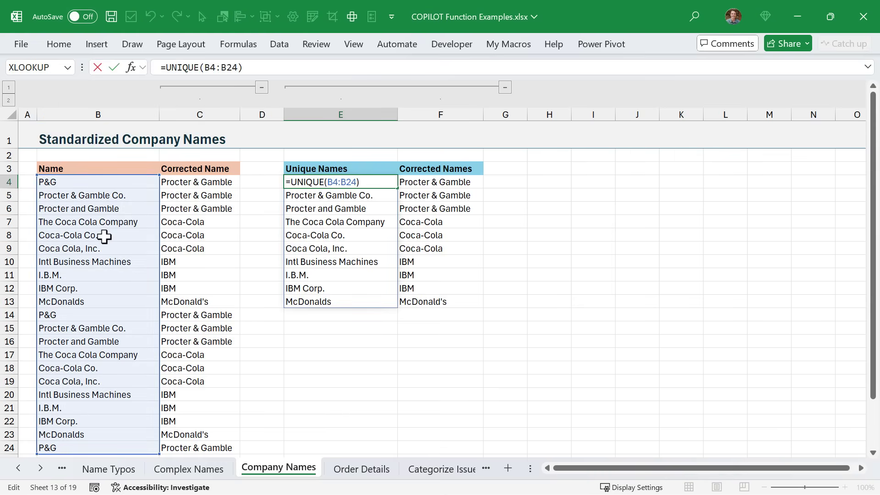
key("Escape")
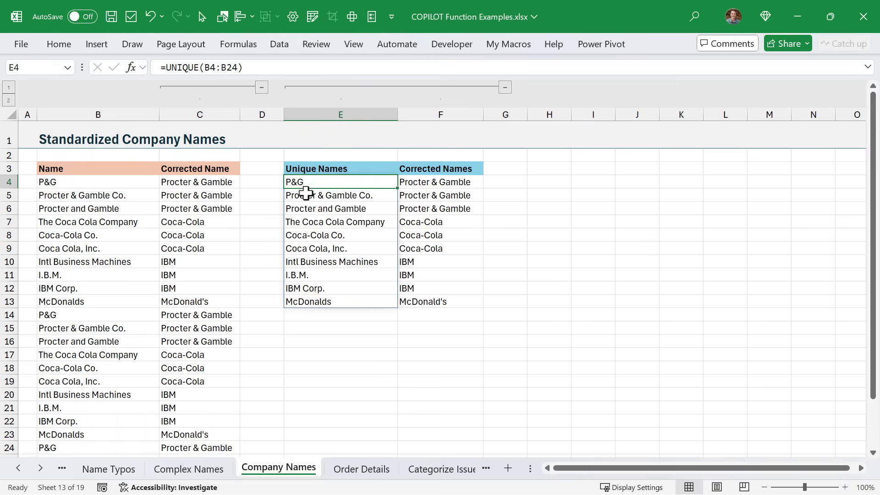
left_click(427, 182)
key("F2")
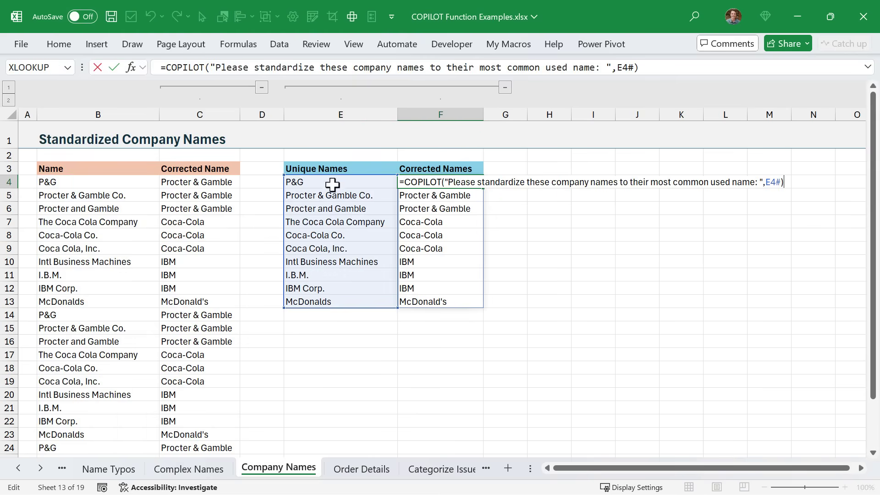
key("Escape")
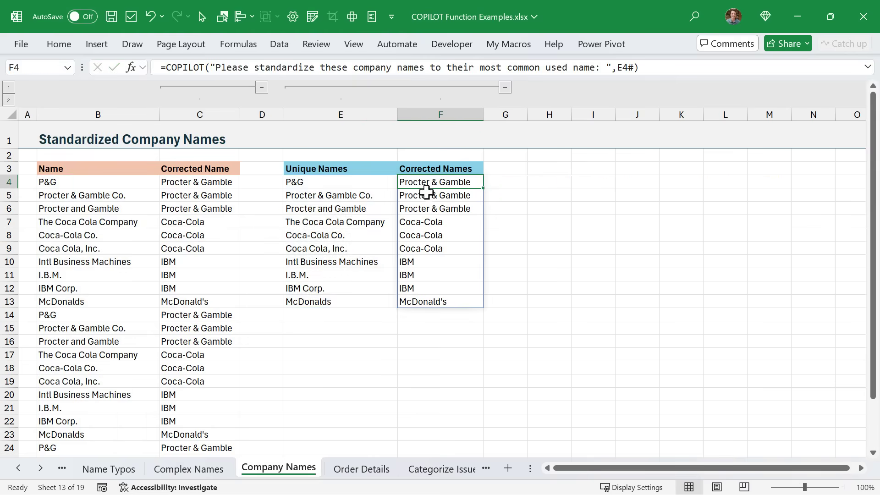
left_click(198, 182)
key("F2")
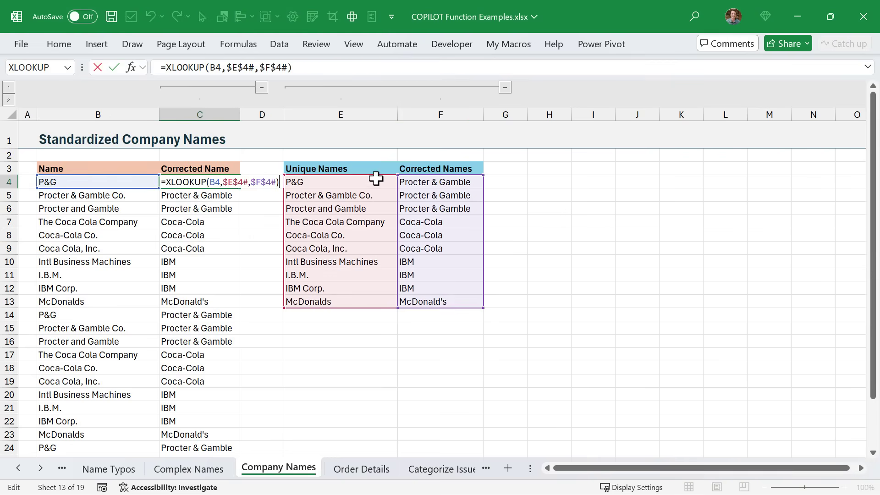
key("Escape")
left_click(428, 184)
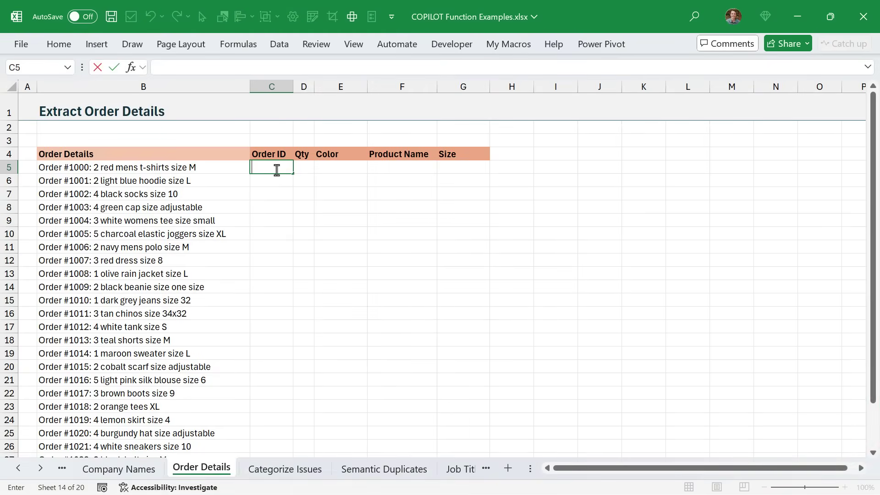
Enter the order-parsing COPILOT formula in C5, using B5:B29 with headers C4:G4.
type("=COPILOT(\"Please parse the following text. \",B5:B29,\"For the following components: \",C4:G4)")
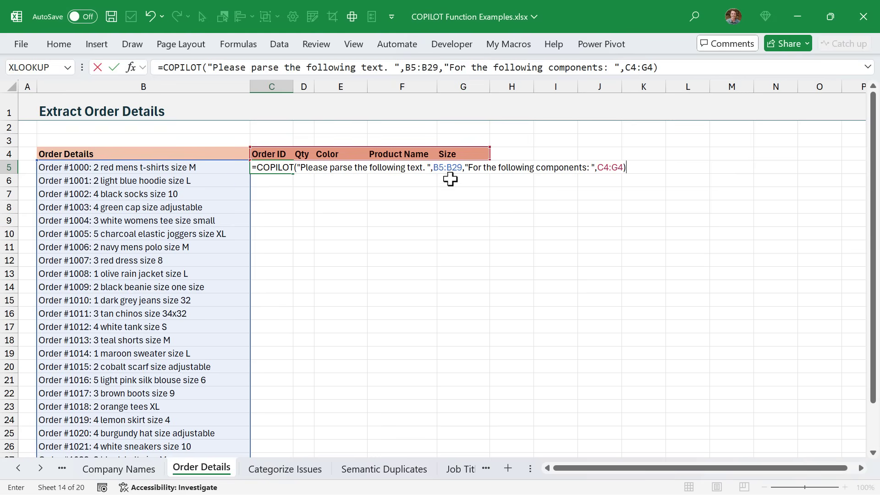
key("Return")
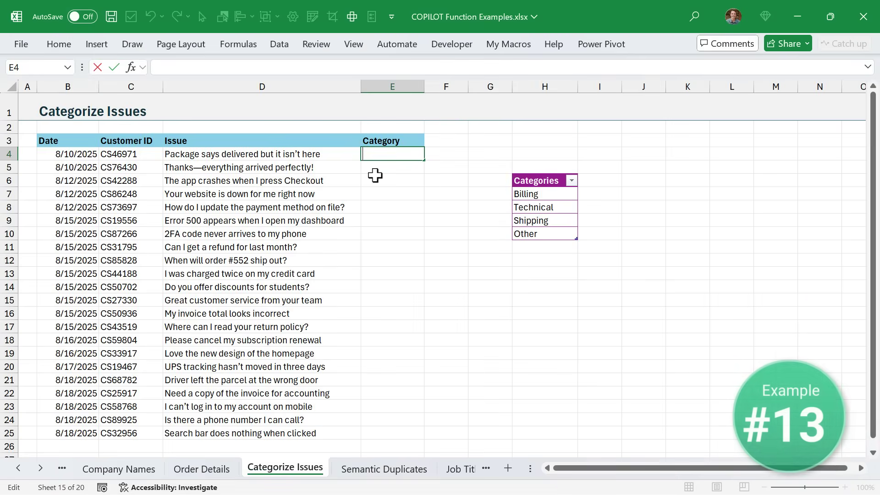
Enter the COPILOT formula in E4 that categorizes issues D4:D25 using tblCategories[Categories].
key("F2")
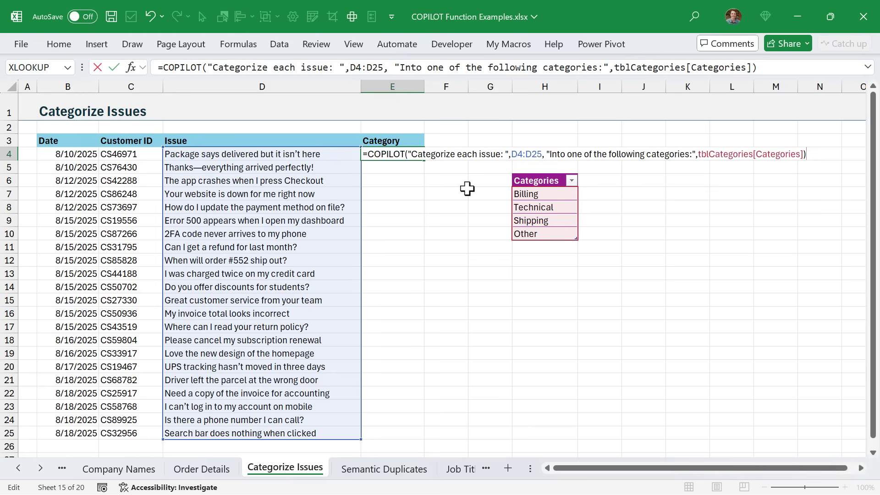
key("Return")
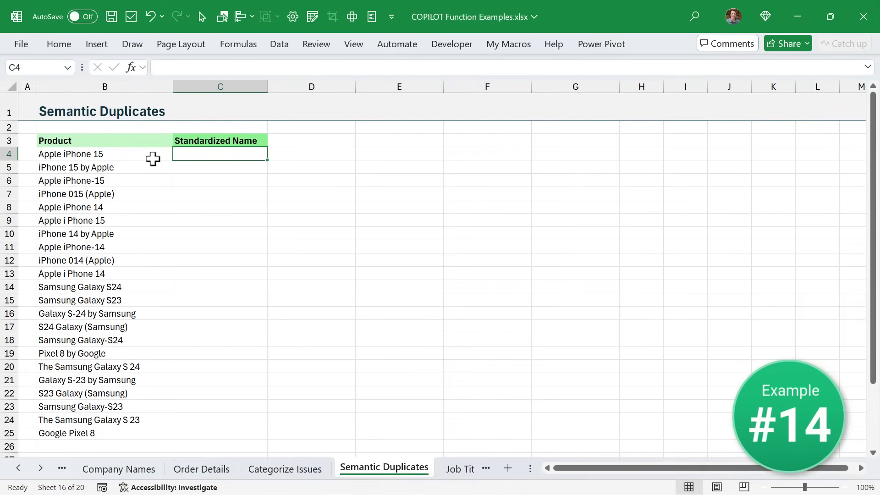
Enter the semantic-duplicates COPILOT formula over B4:B25 in C4 and check the standardized names.
left_click_drag(114, 155, 113, 195)
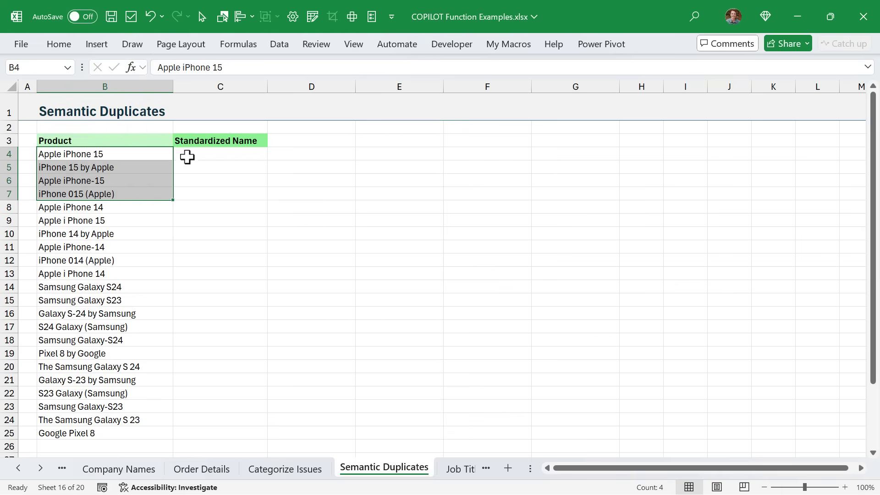
left_click(202, 152)
type("=COPILOT(\"Please identify semantic duplicates and return a standardized name for each product. \",B4:B25)")
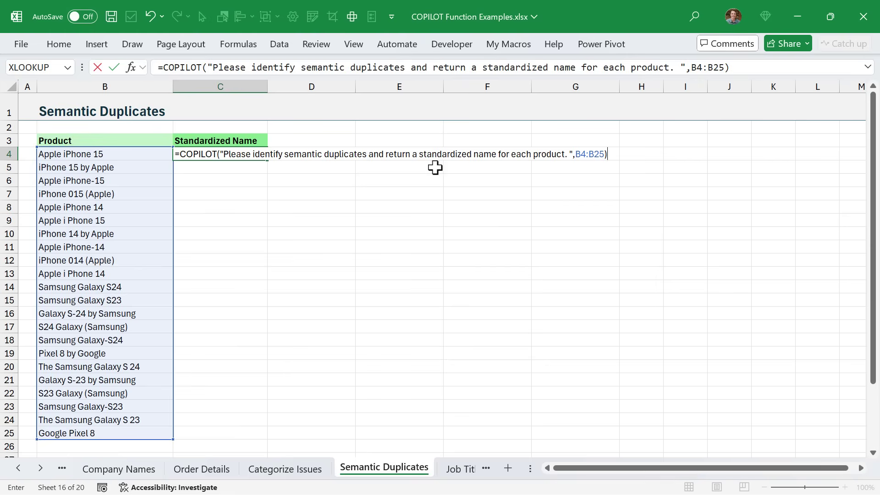
key("Return")
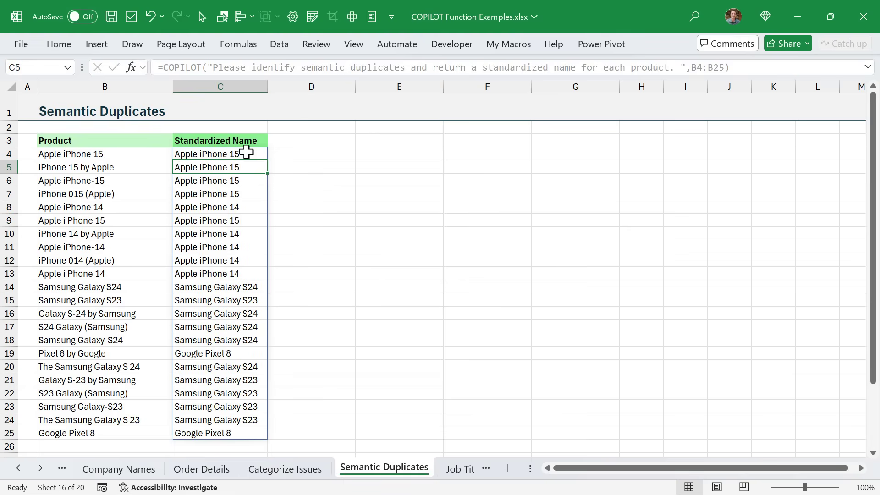
left_click_drag(246, 152, 247, 191)
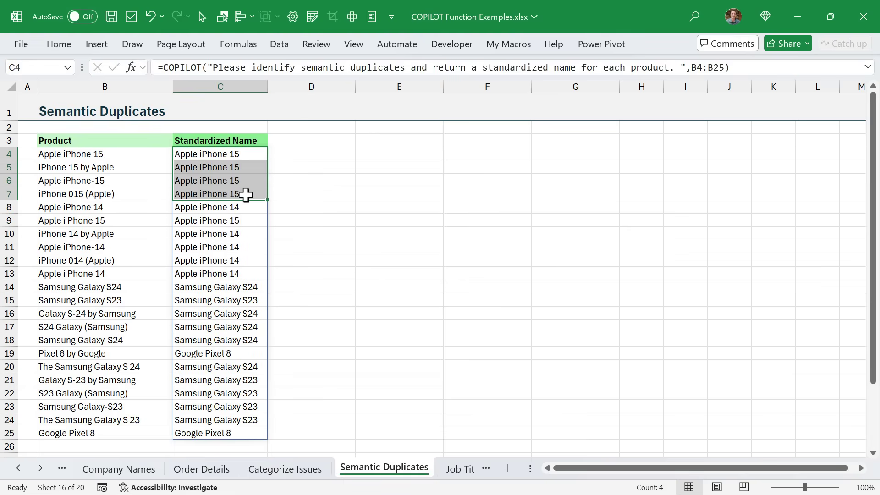
left_click(248, 209)
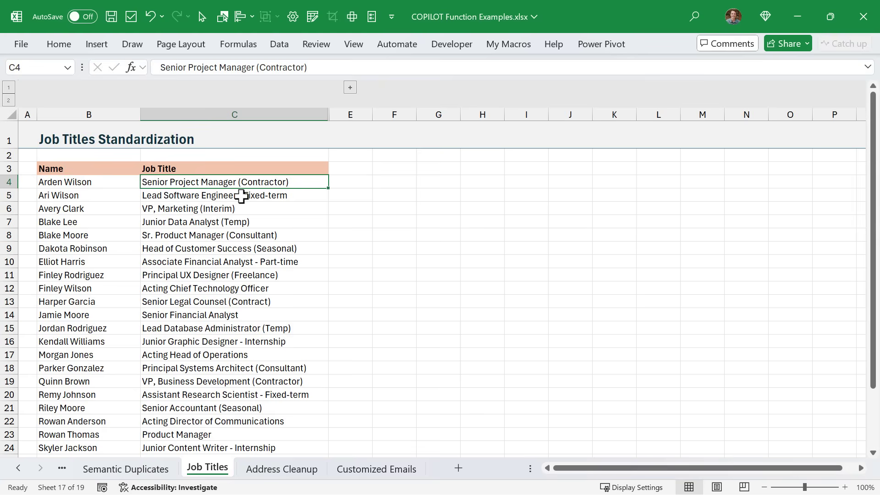
Expand column D and view the Job Title (Clean) COPILOT formula in D4 unchanged.
left_click(349, 87)
left_click(346, 182)
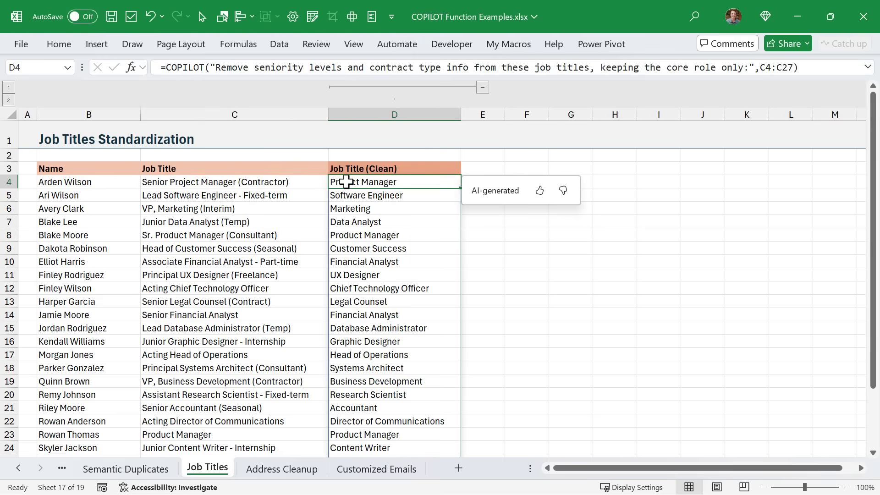
key("F2")
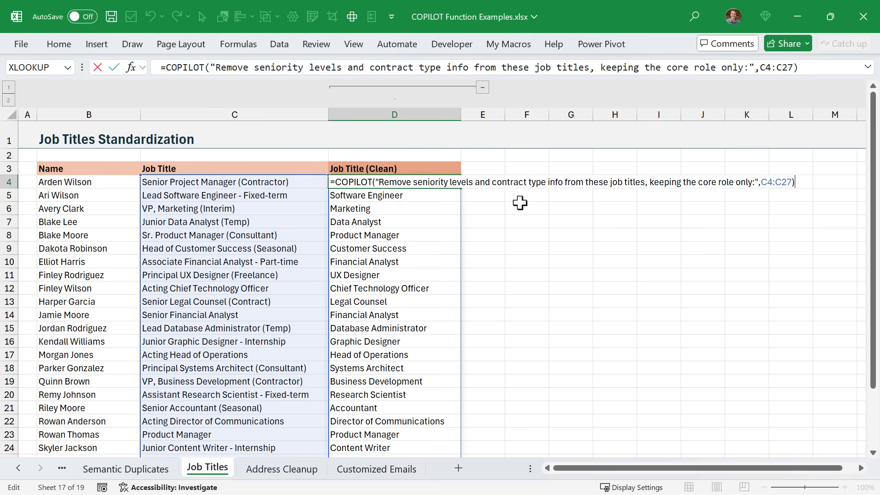
key("ctrl+Return")
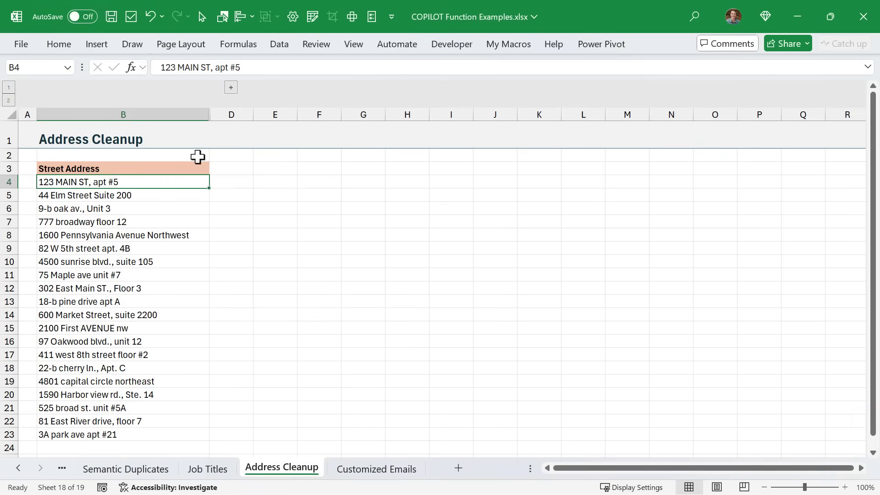
Expand column C and view the address-cleanup COPILOT formula in C4 unchanged.
left_click(232, 88)
left_click(238, 180)
key("F2")
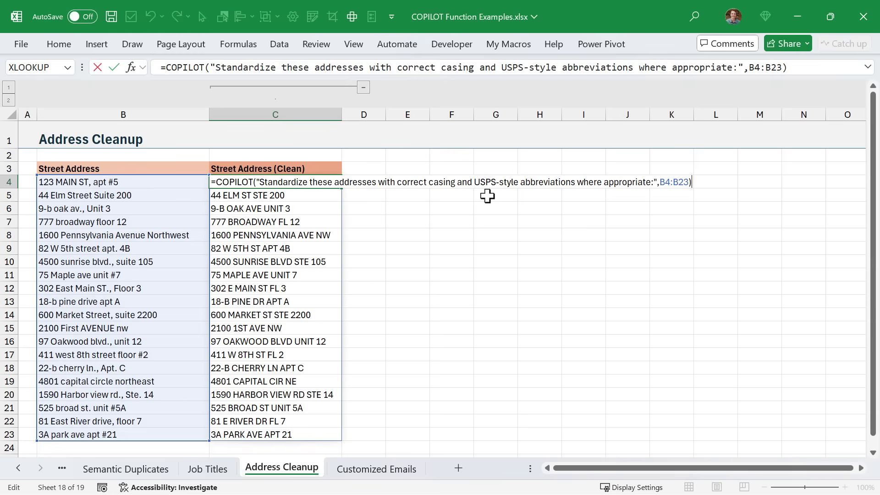
key("ctrl+Return")
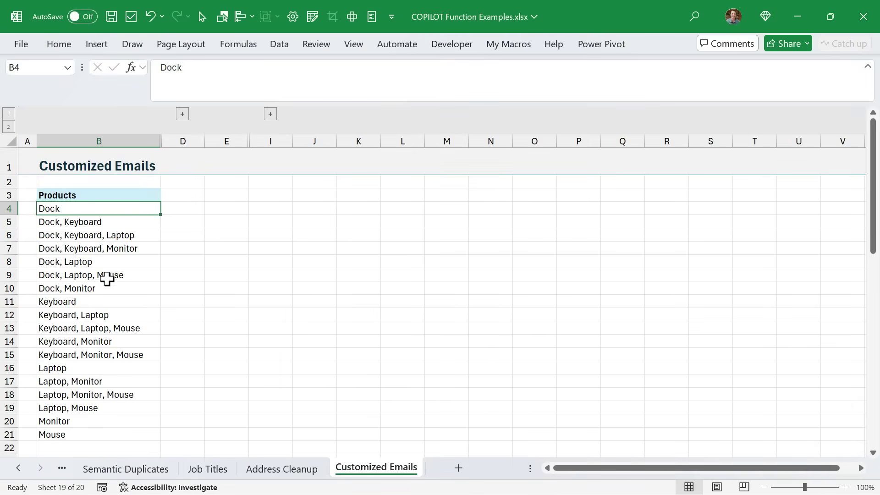
Expand column C's promotional lines, select C4, then expand the F–H customer table.
left_click(183, 114)
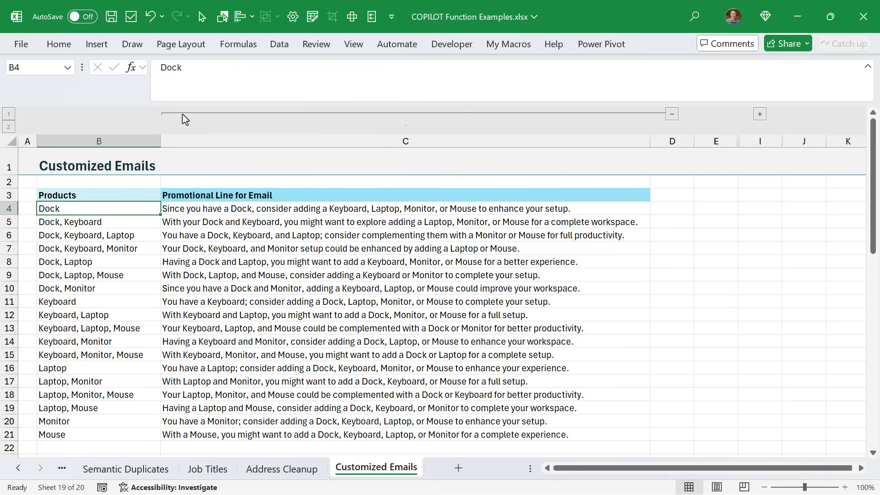
left_click(181, 211)
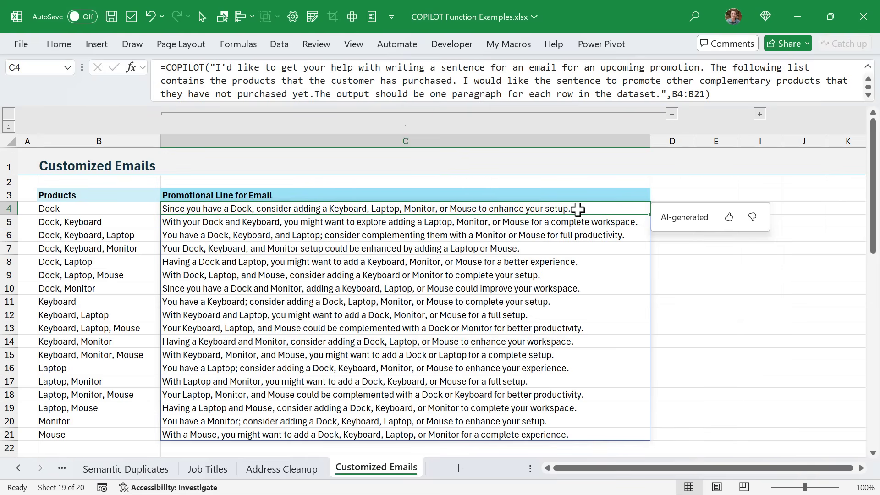
left_click(760, 114)
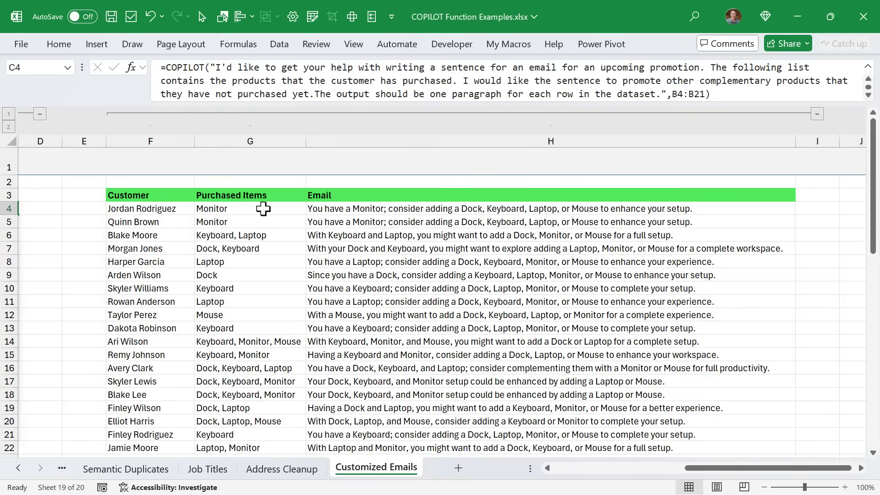
left_click(324, 210)
key("F2")
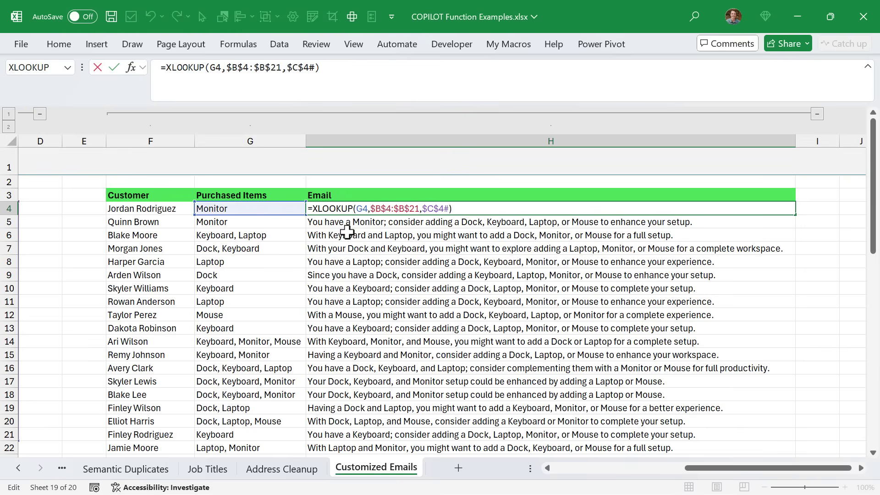